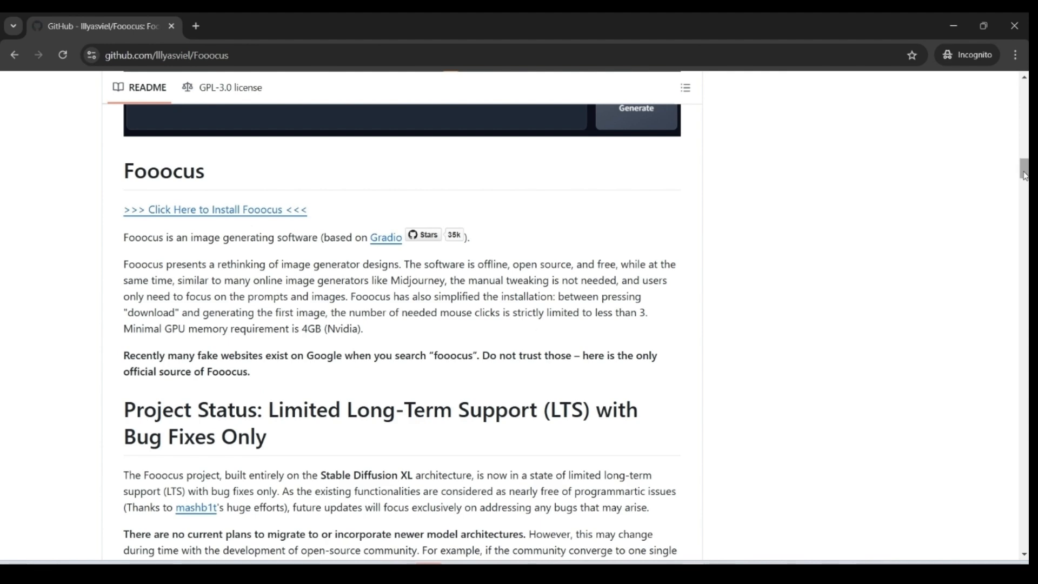
- Open the official Fooocus Colab notebook from the README's Colab section and save its runtime type with the T4 GPU accelerator
drag(1024, 175, 1025, 291)
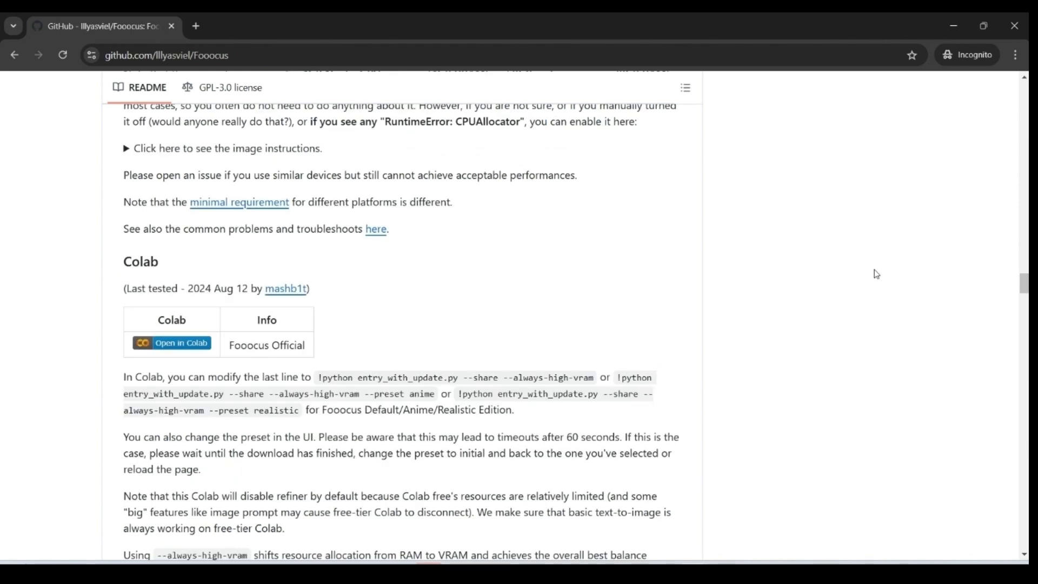
click(172, 349)
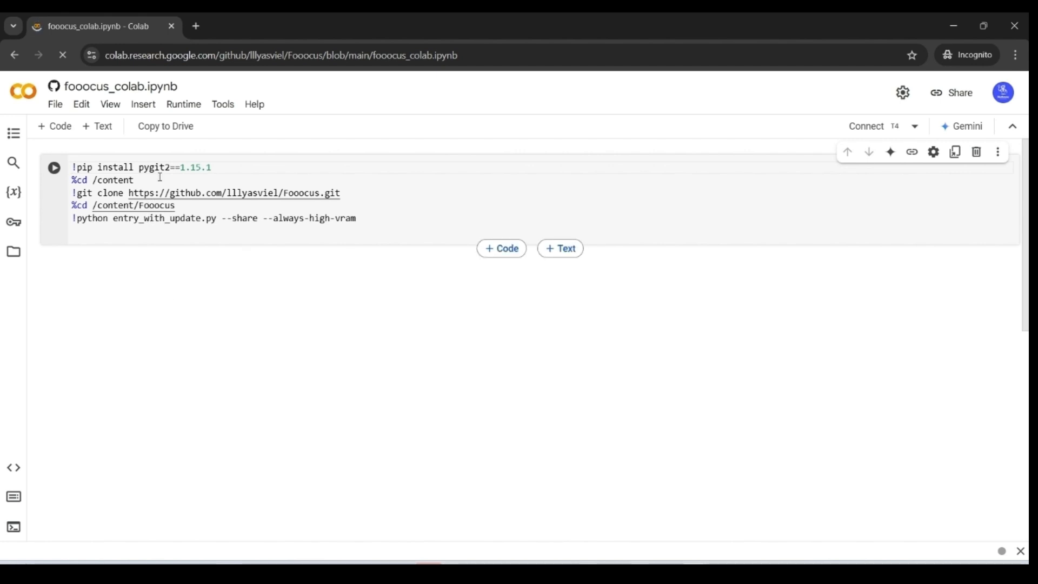
click(176, 108)
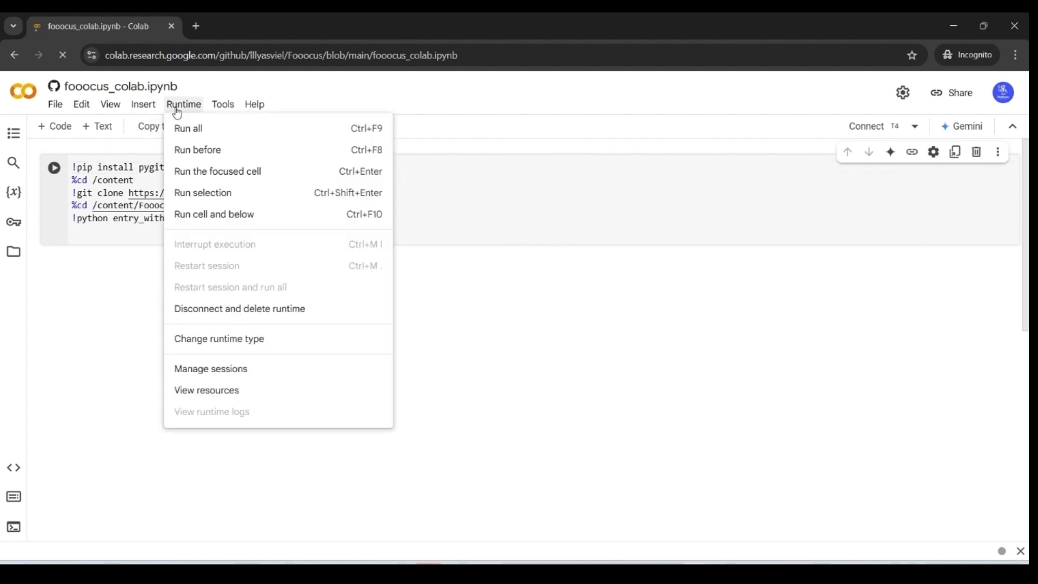
click(178, 338)
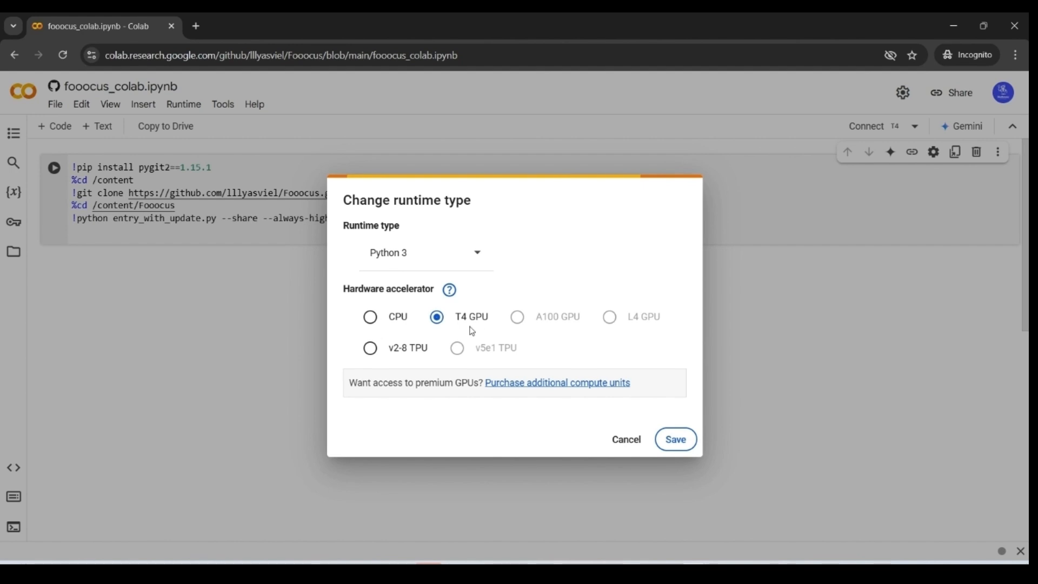
click(671, 438)
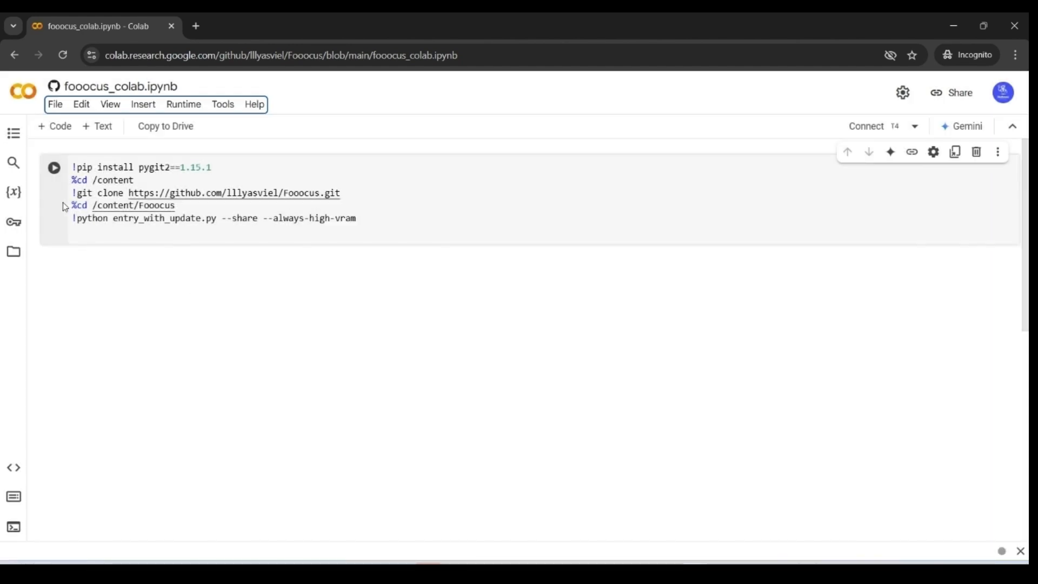
- Run the notebook's Fooocus install cell despite the authorship warning and open the public Gradio URL from its output
click(54, 170)
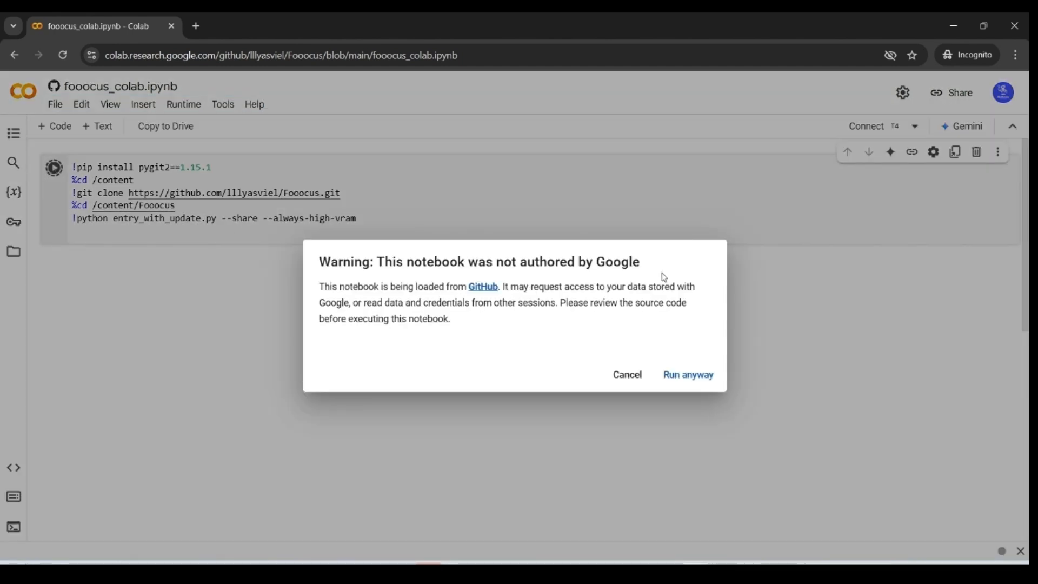
click(688, 384)
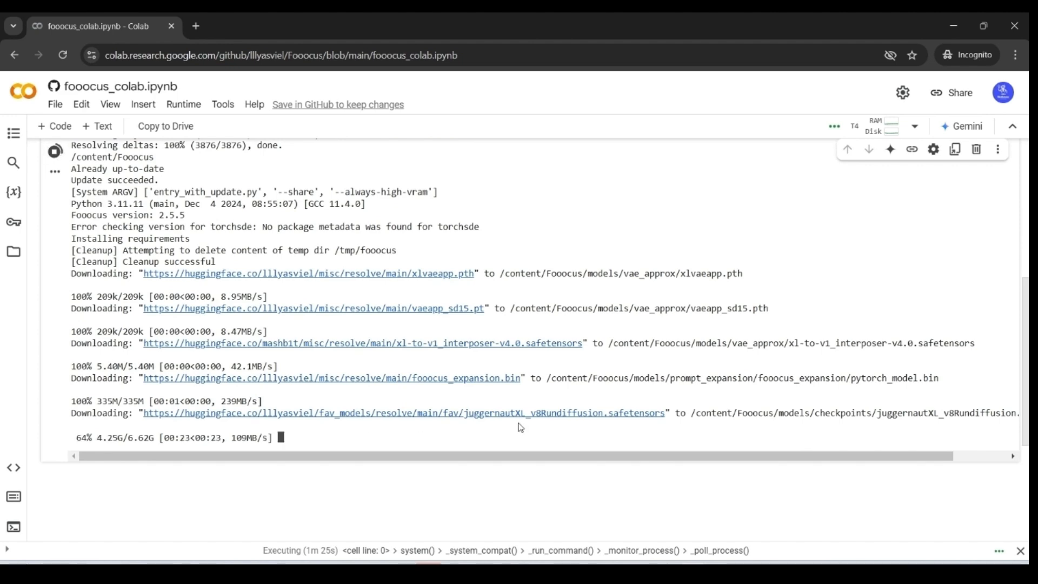
drag(517, 297, 517, 319)
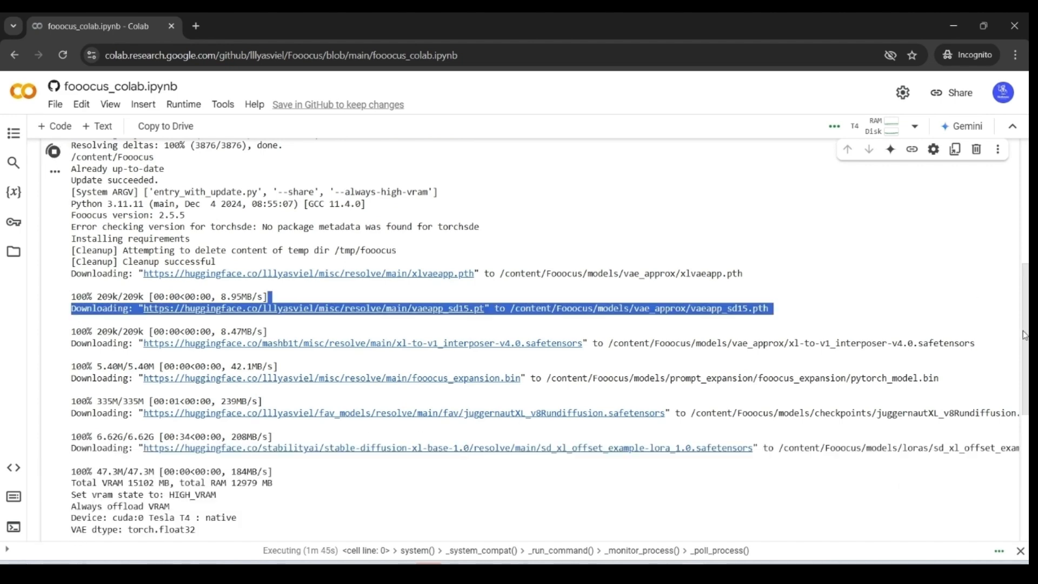
scroll(519, 325, down, 3)
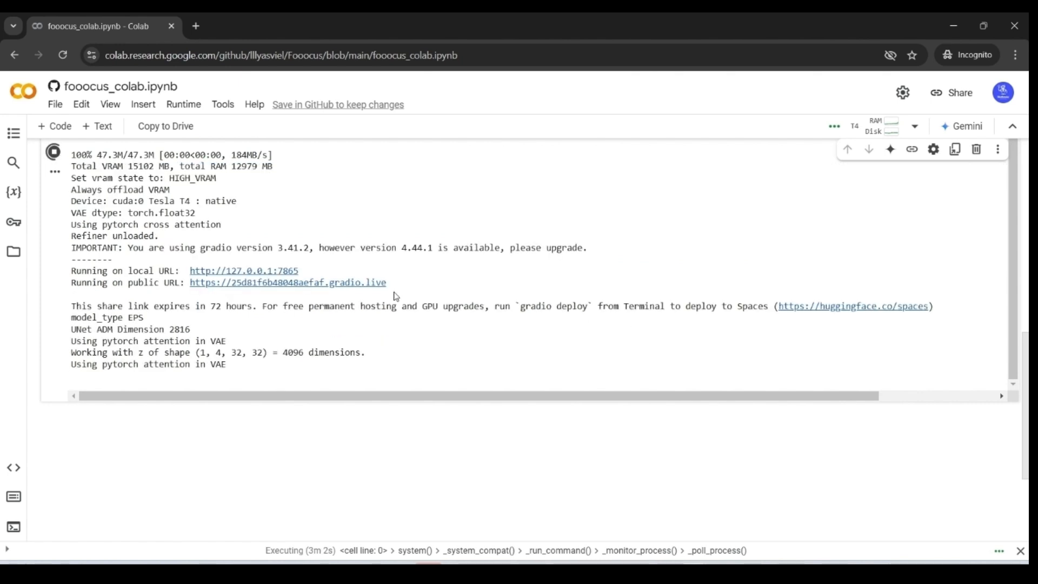
click(318, 282)
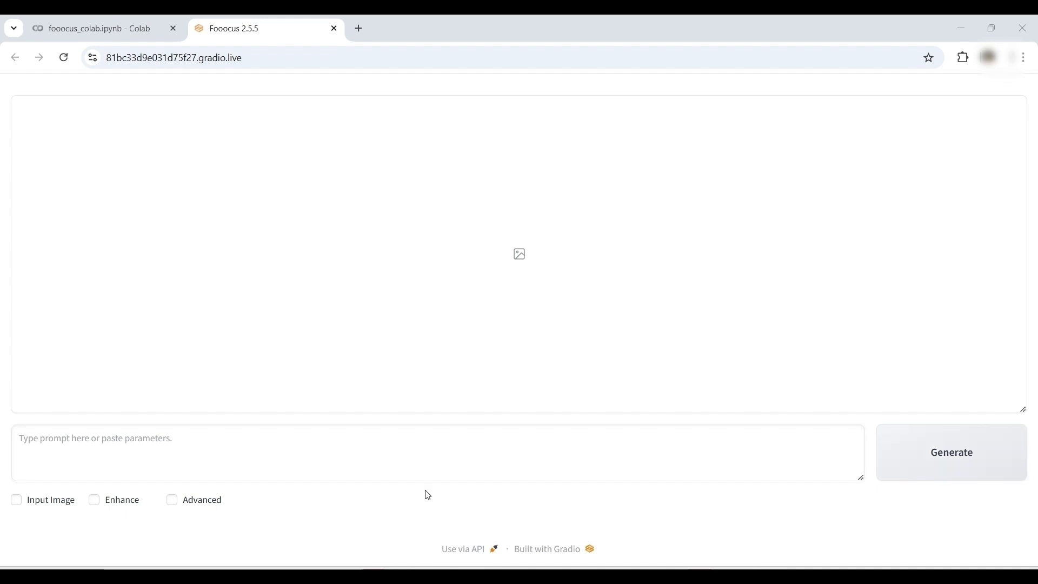
- Show Fooocus's advanced options and set the image number to 2
click(173, 502)
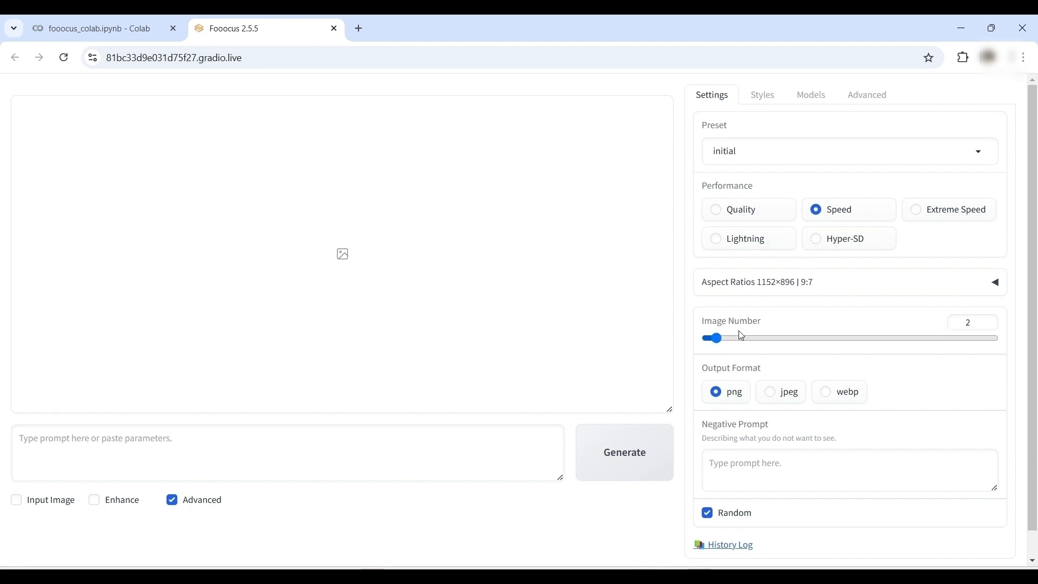
mouse_move(716, 339)
mouse_down()
mouse_move(830, 347)
mouse_move(722, 351)
mouse_up()
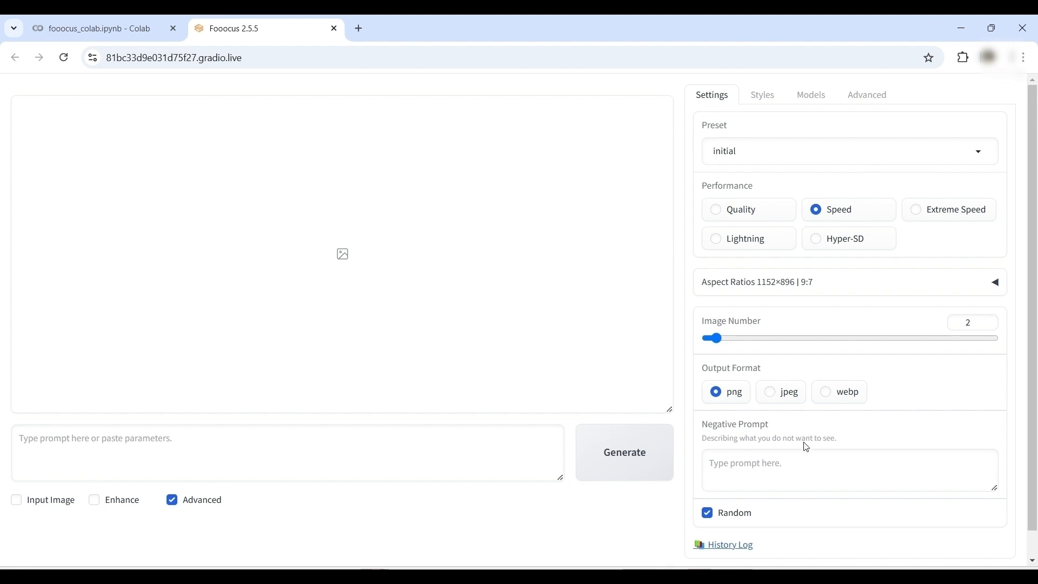
drag(1033, 429, 1031, 356)
- Try the Random Style and Fooocus Masterpiece styles, and enable Fooocus Semi Realistic in addition to the default styles
click(761, 98)
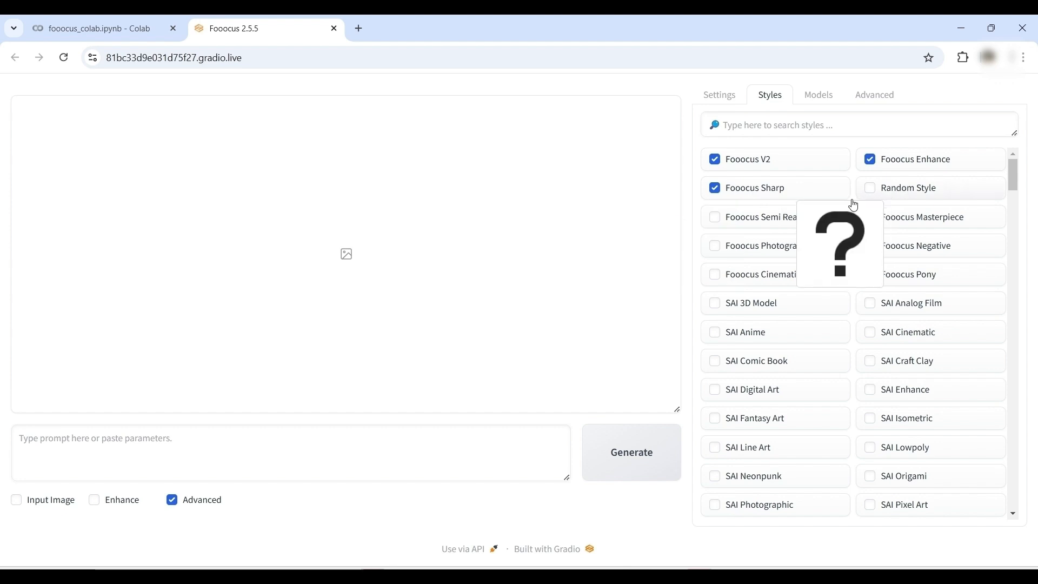
click(876, 191)
click(875, 189)
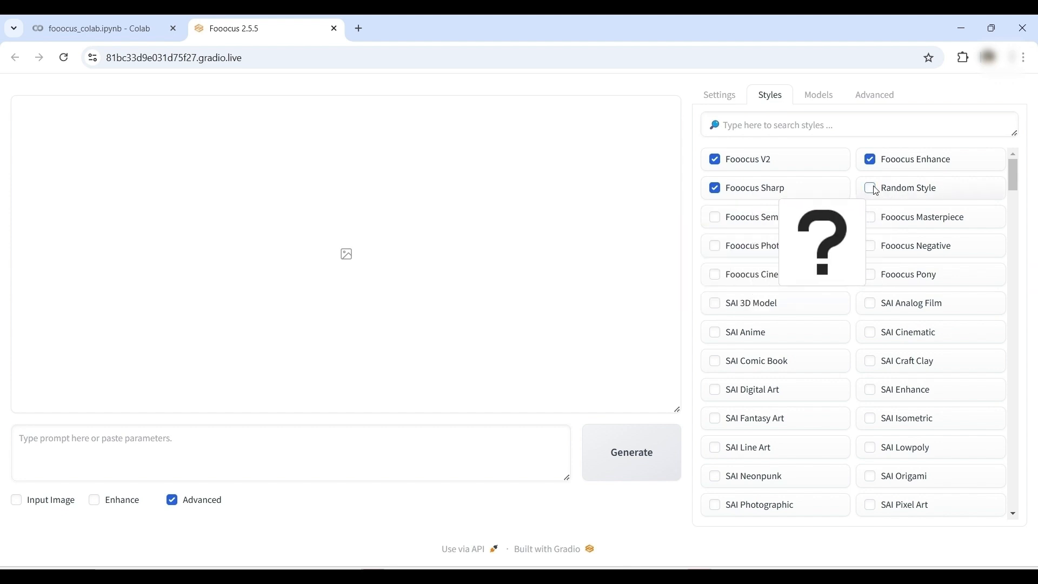
click(714, 219)
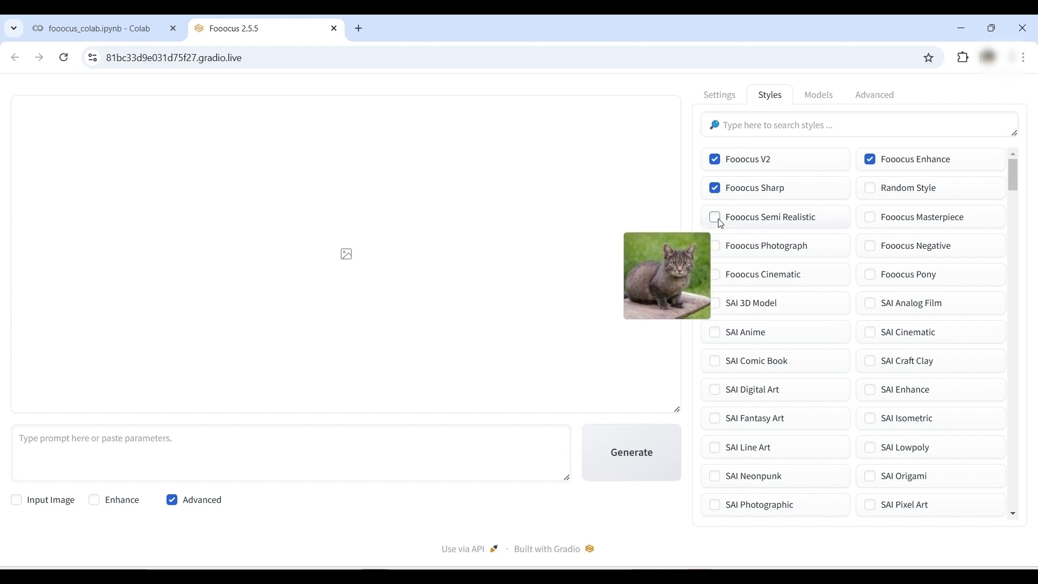
click(875, 222)
click(873, 220)
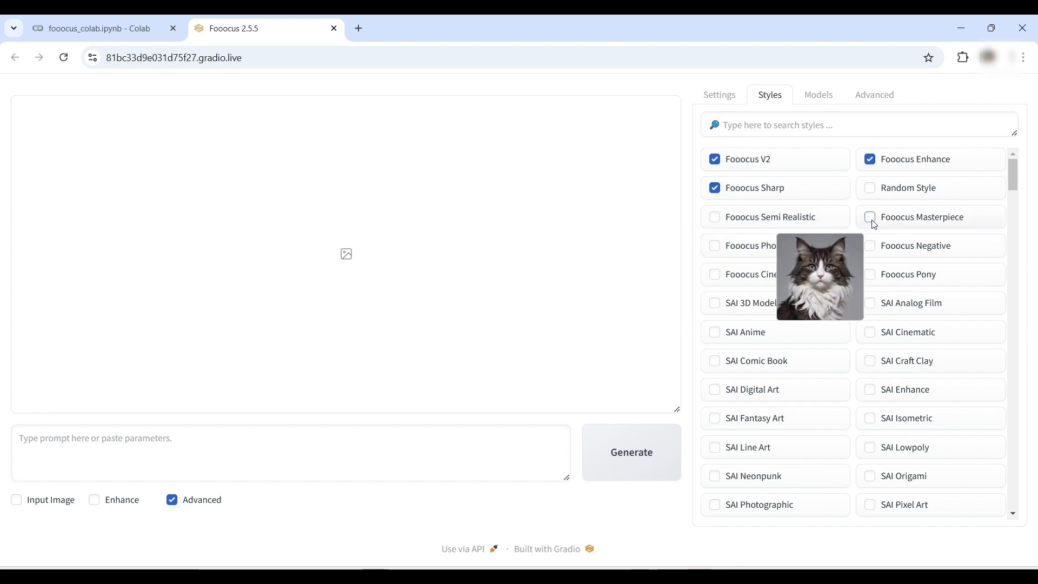
click(716, 219)
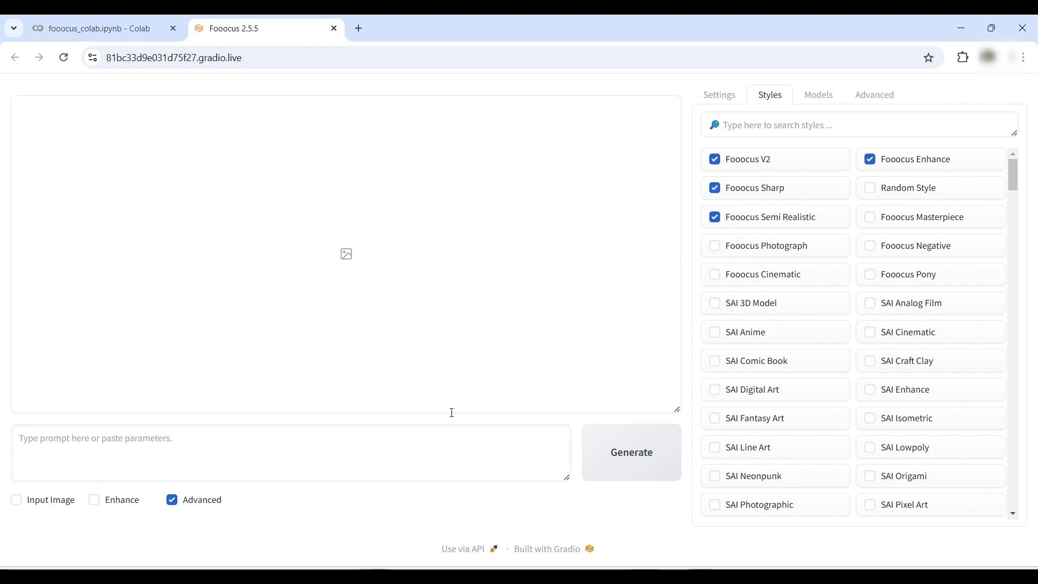
- Check the available base model and refiner choices and set the LoRA 1 weight to 0.1
click(831, 98)
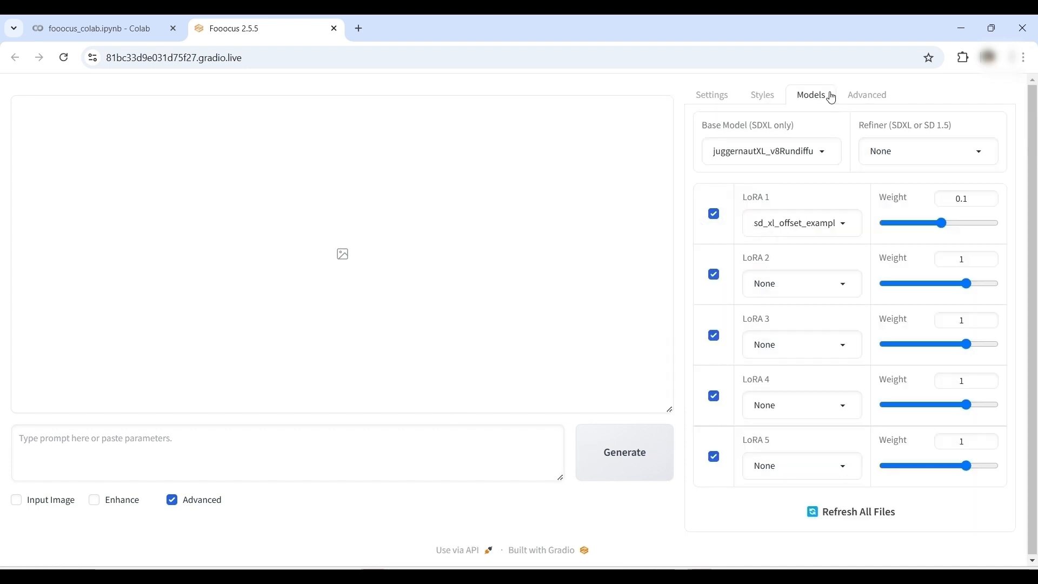
click(827, 160)
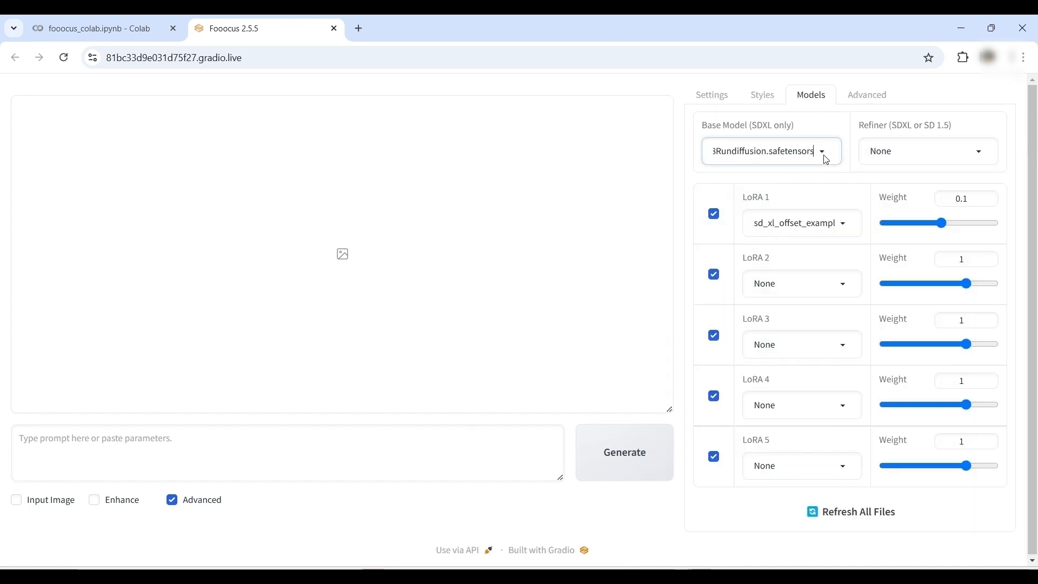
click(929, 157)
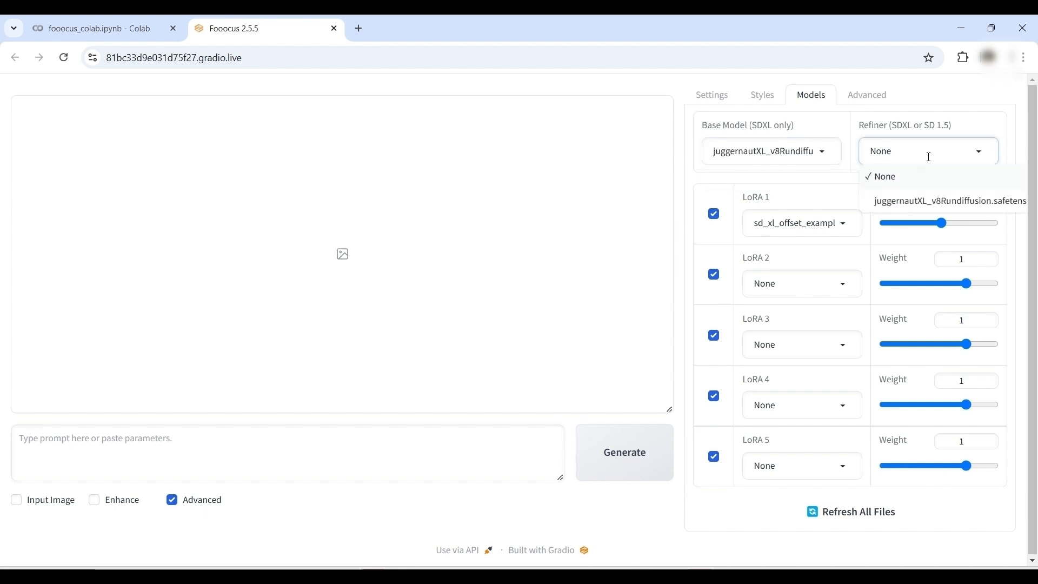
click(985, 125)
mouse_move(941, 223)
mouse_down()
mouse_move(989, 225)
mouse_move(891, 231)
mouse_move(941, 232)
mouse_move(919, 232)
mouse_move(935, 221)
mouse_up()
double_click(967, 201)
text(0)
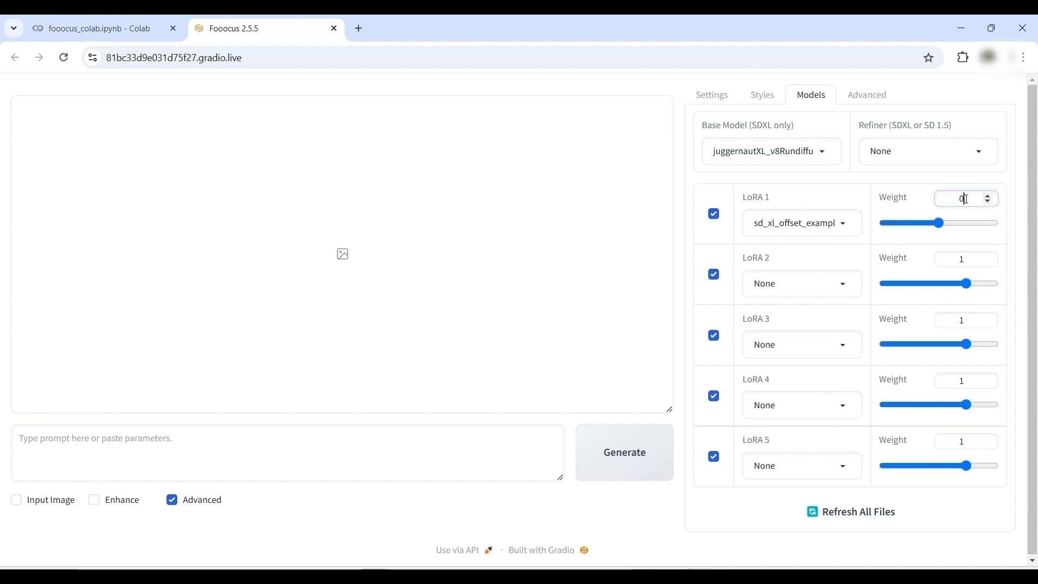
text(.1)
- Set the guidance scale to about 3.65 and the image sharpness to about 1.96
click(865, 96)
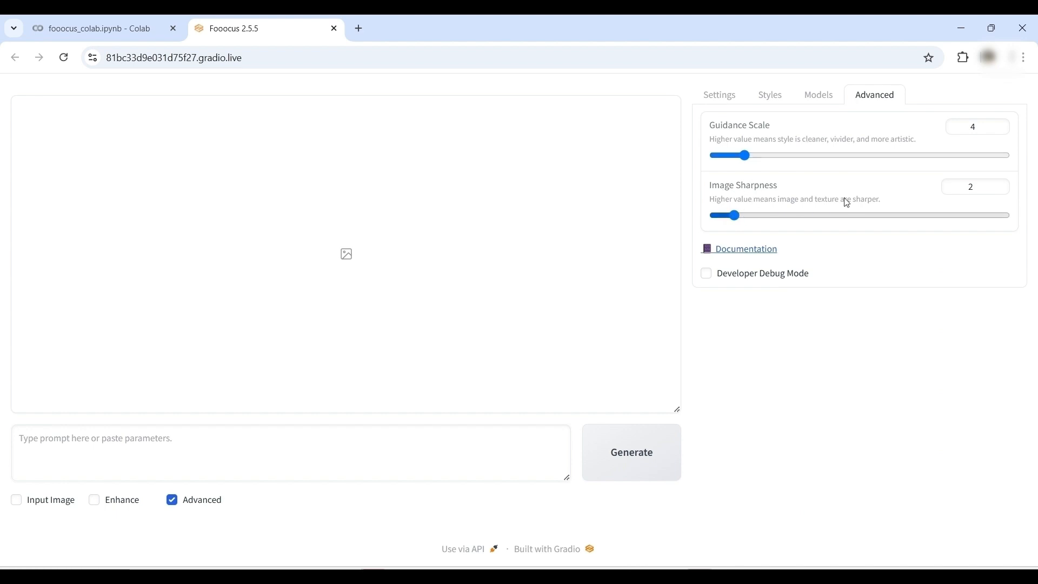
mouse_move(745, 156)
mouse_down()
mouse_move(827, 156)
mouse_move(742, 158)
mouse_up()
mouse_move(735, 216)
mouse_down()
mouse_move(756, 217)
mouse_move(737, 218)
mouse_up()
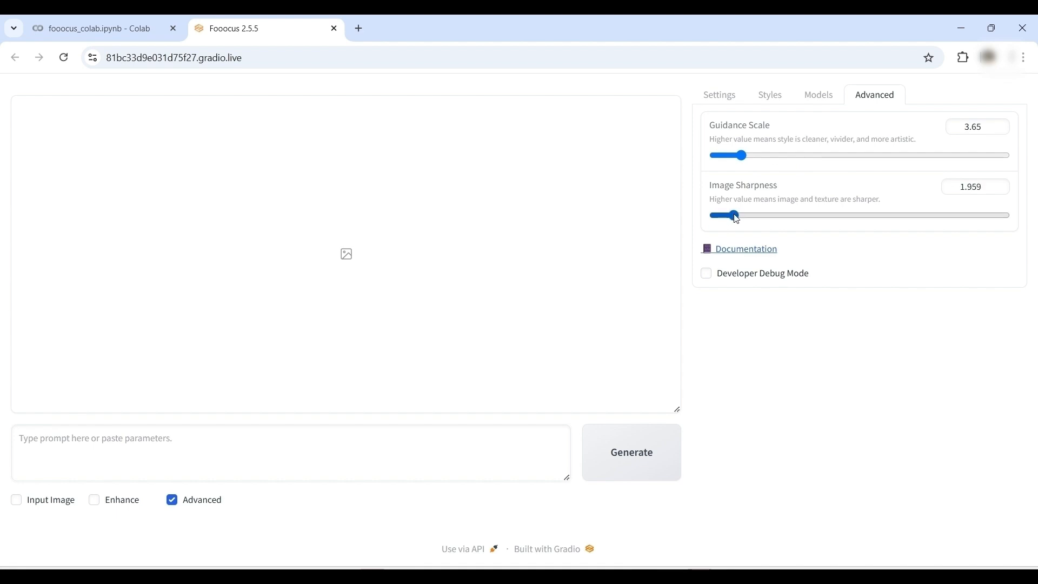
- Generate images from a prompt describing a young Indian college girl with a ponytail, denim jacket, jeans and backpack, smiling on a sunny university campus
click(724, 97)
click(337, 442)
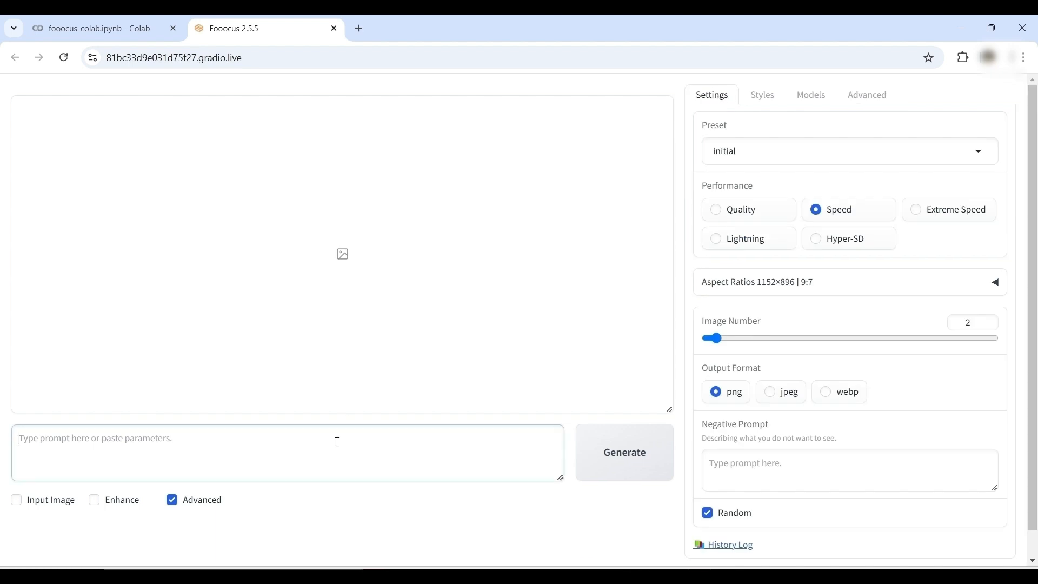
text(A young Indian college girl walking on a university campus, wearing a casual denim jacket, jeans, and a backpack, with long black hair tied in a ponytail, smiling under the bright sun with trees and a college building in the background.)
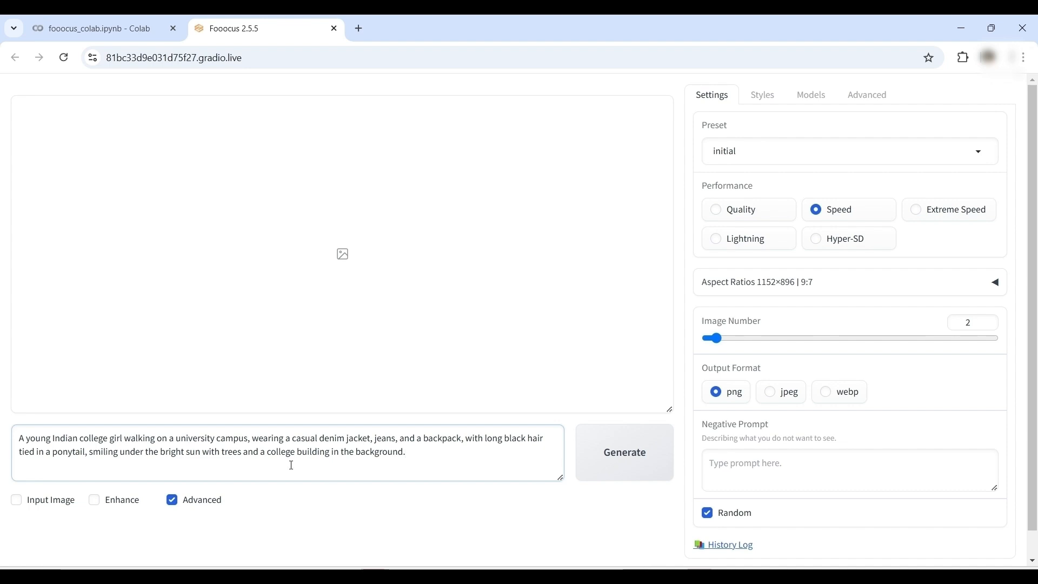
click(617, 467)
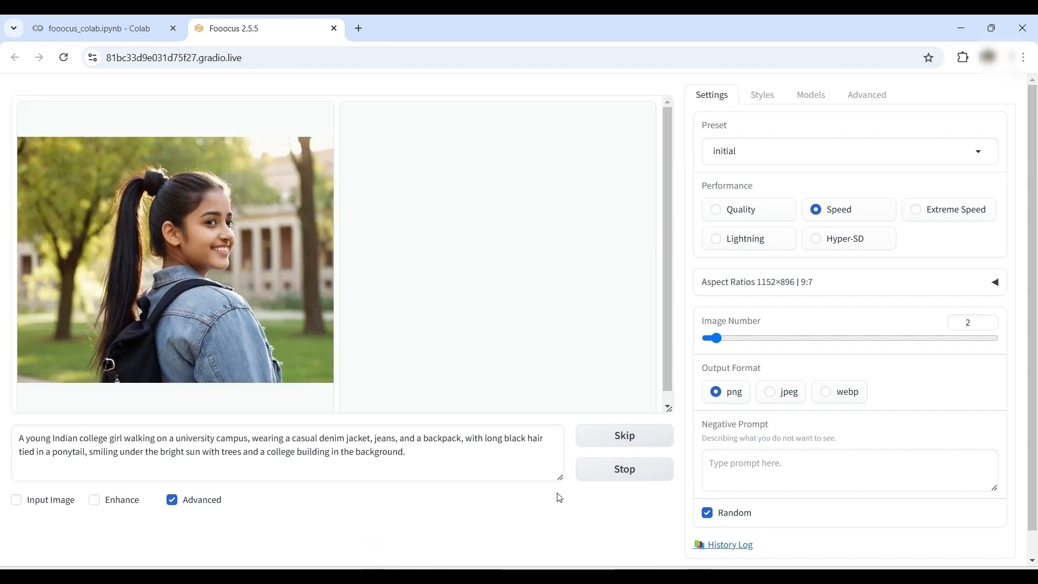
- Examine both generated images in the gallery and in the enlarged full-size view
click(313, 295)
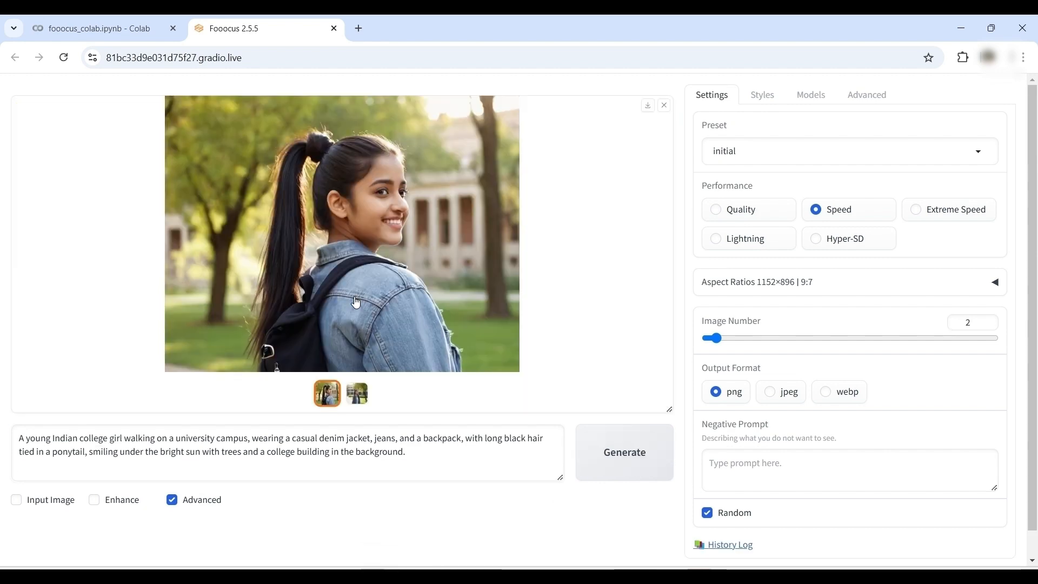
click(362, 398)
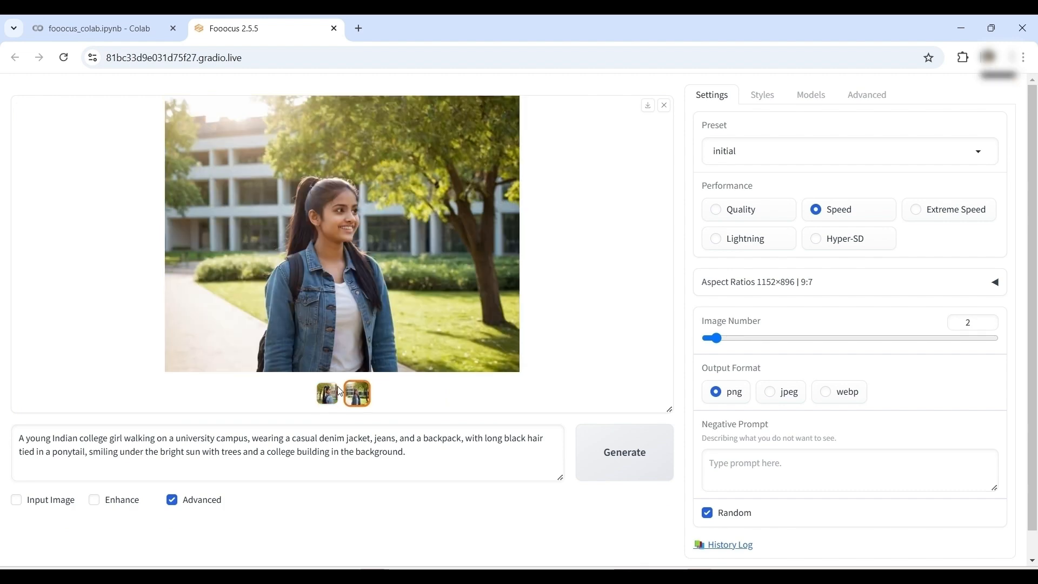
click(362, 398)
click(365, 247)
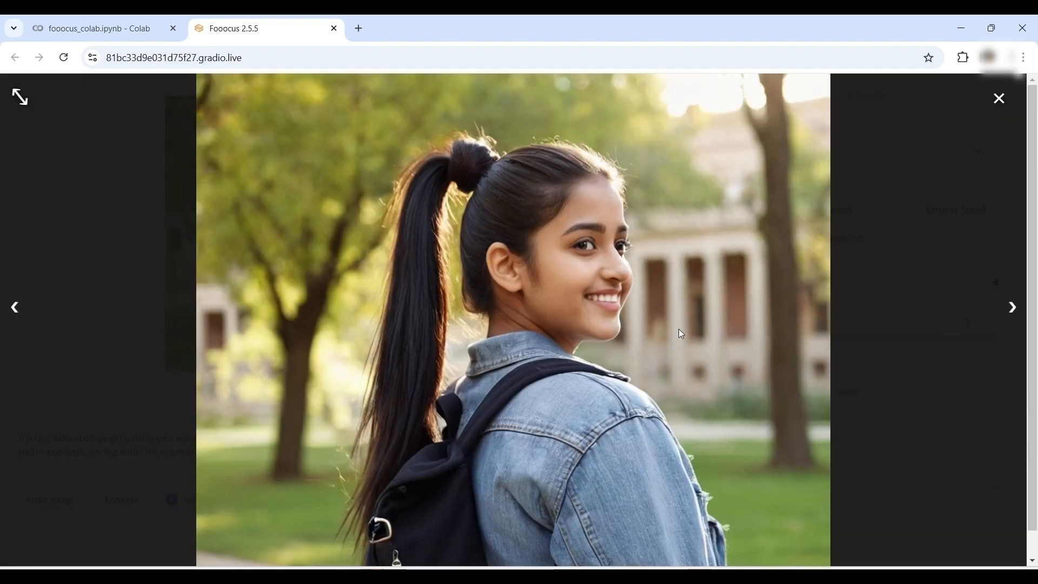
click(1013, 308)
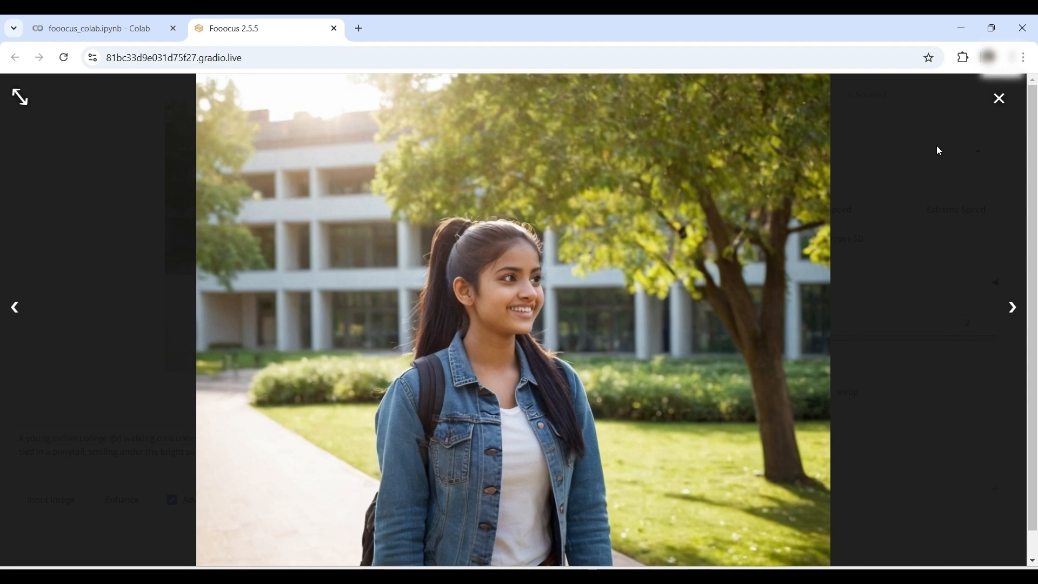
click(998, 100)
- Download both generated images and check them in the recent download history
click(327, 396)
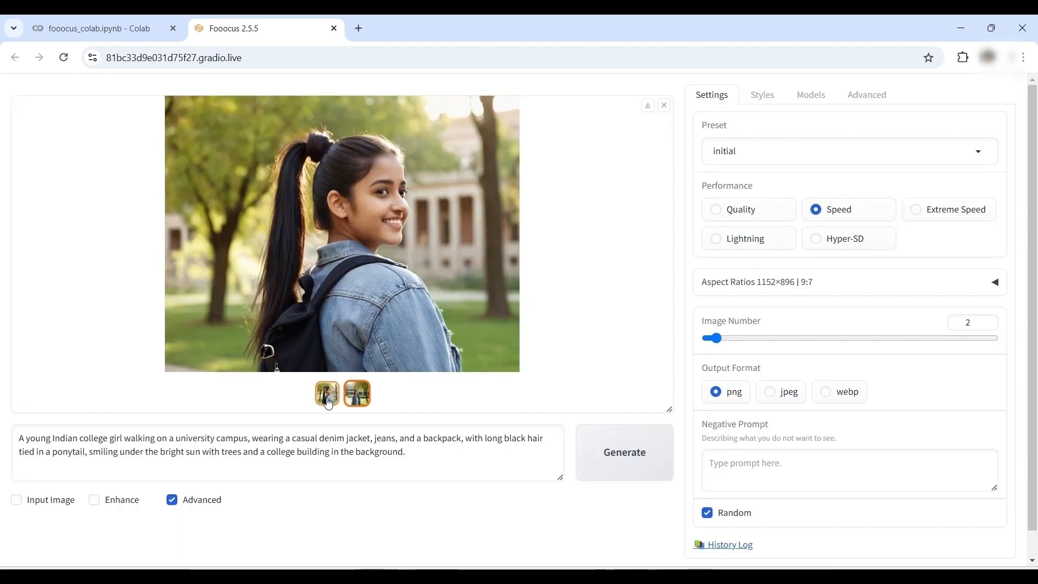
click(648, 105)
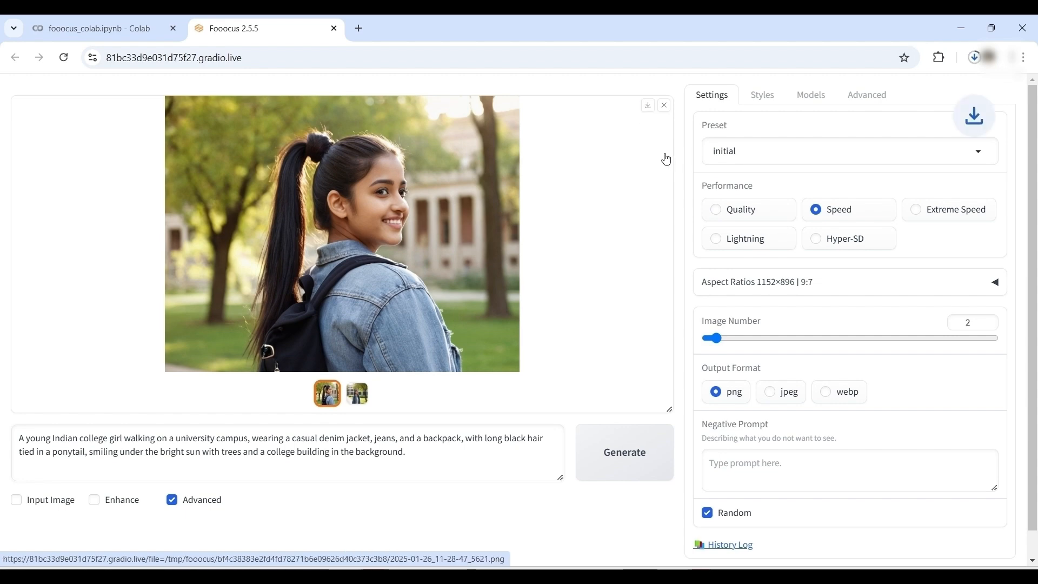
click(366, 398)
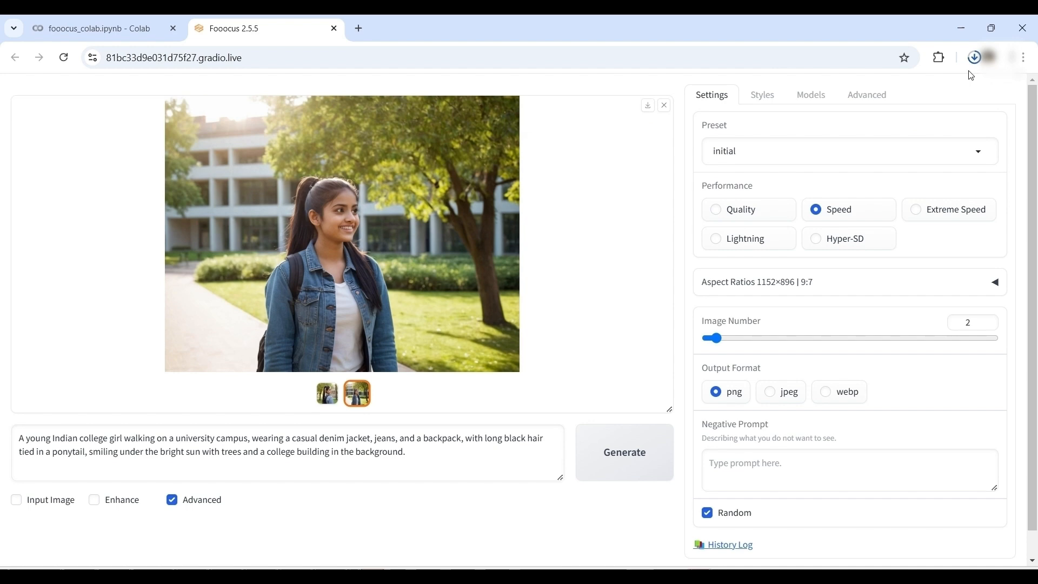
click(974, 57)
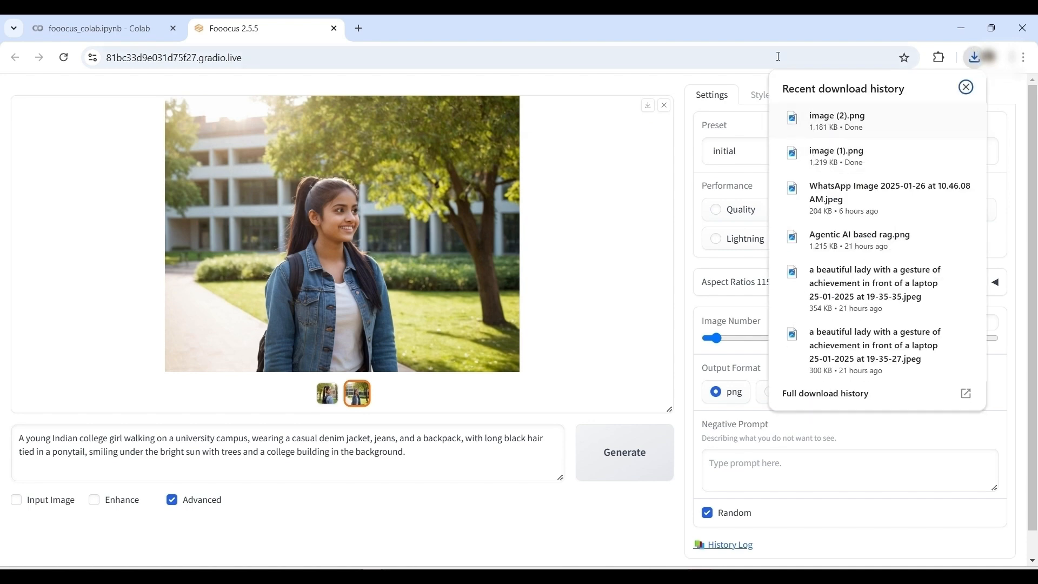
click(675, 158)
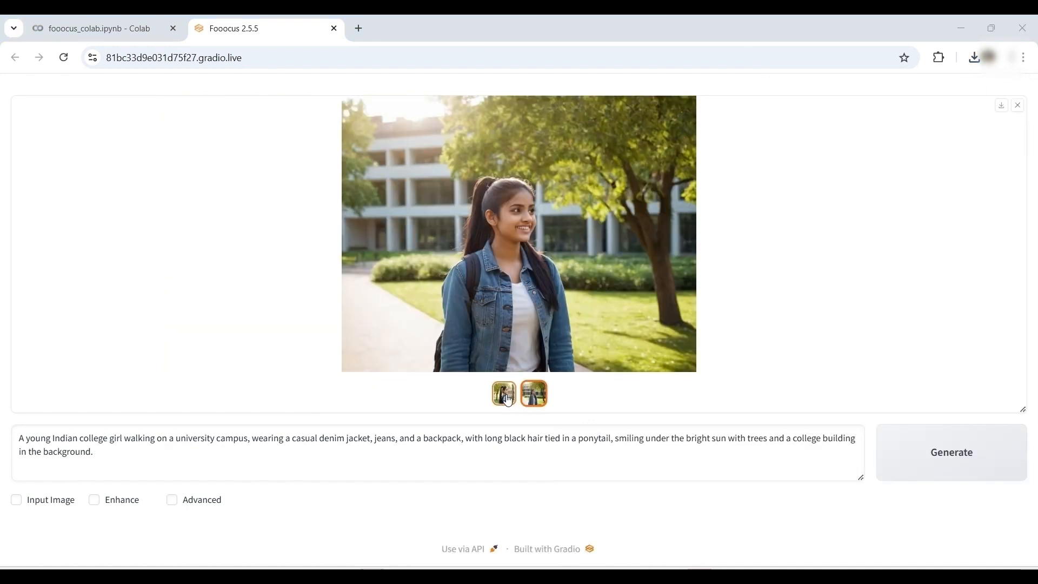
- Compare the two generated campus images and enable the Input Image options
click(511, 399)
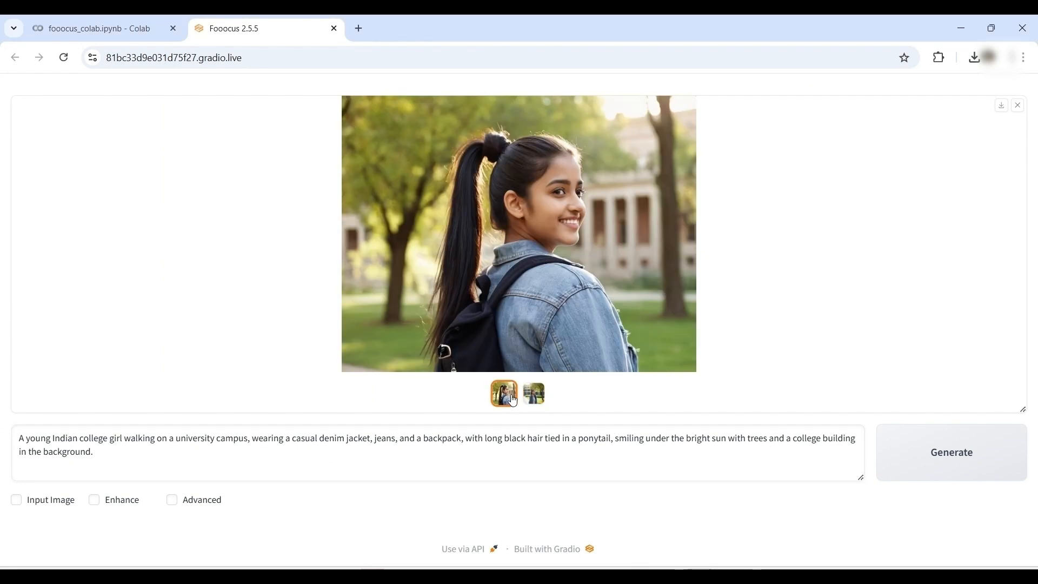
click(535, 400)
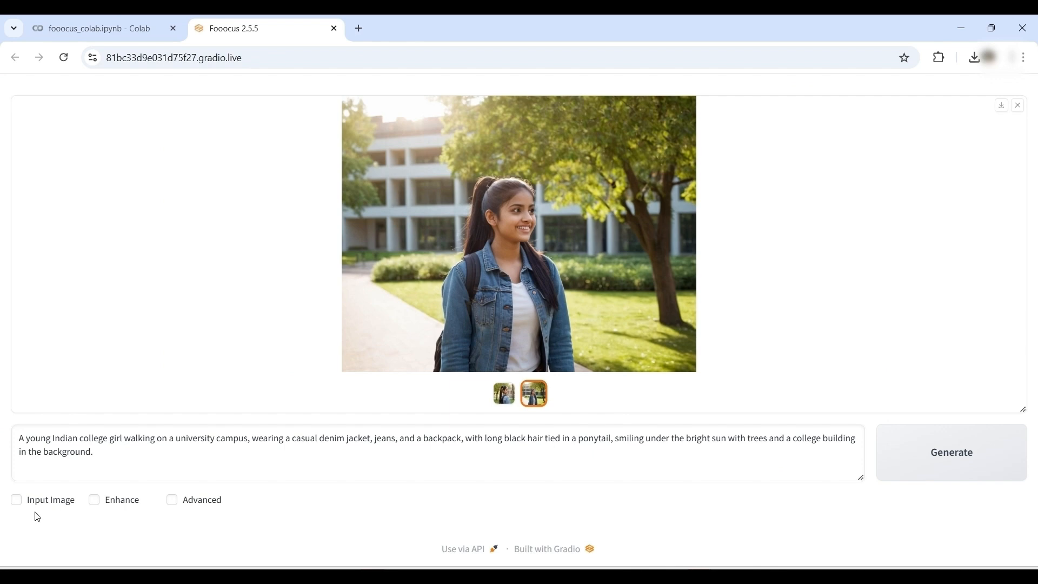
click(16, 500)
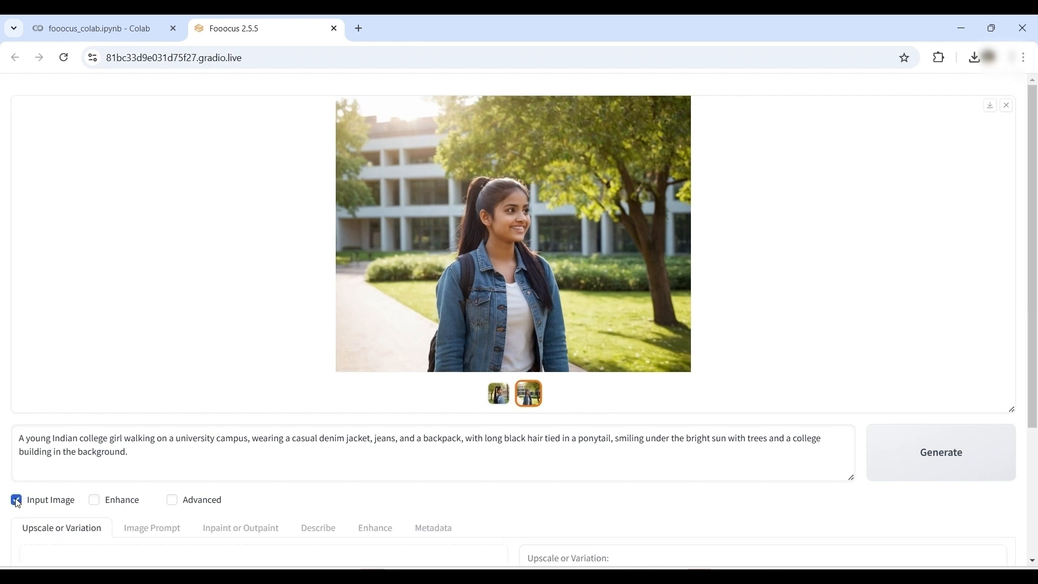
scroll(54, 513, down, 3)
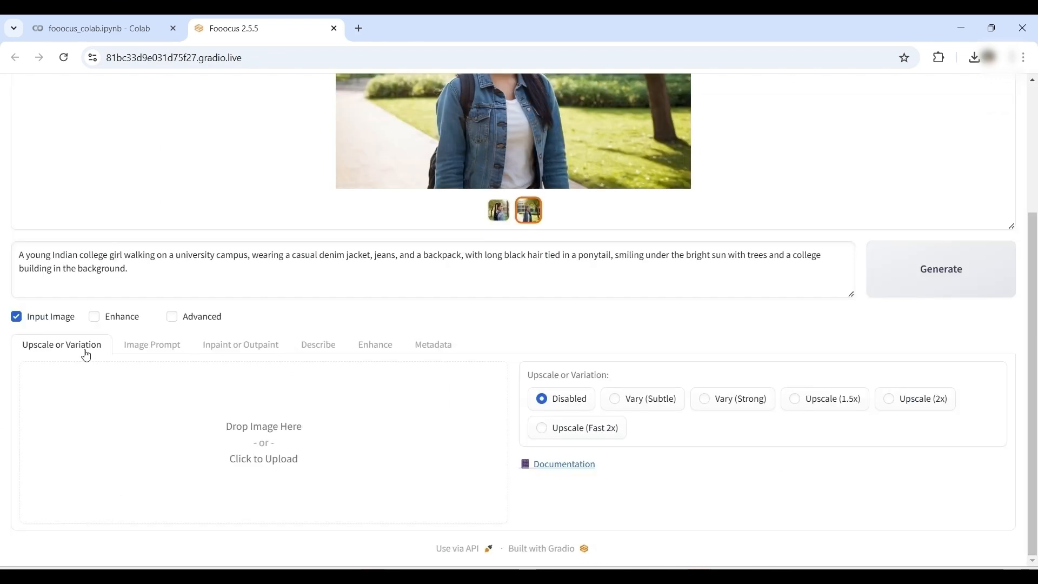
- Look through the Image Prompt, Inpaint or Outpaint, Describe, Enhance and Metadata options for input images
click(167, 351)
scroll(216, 324, down, 2)
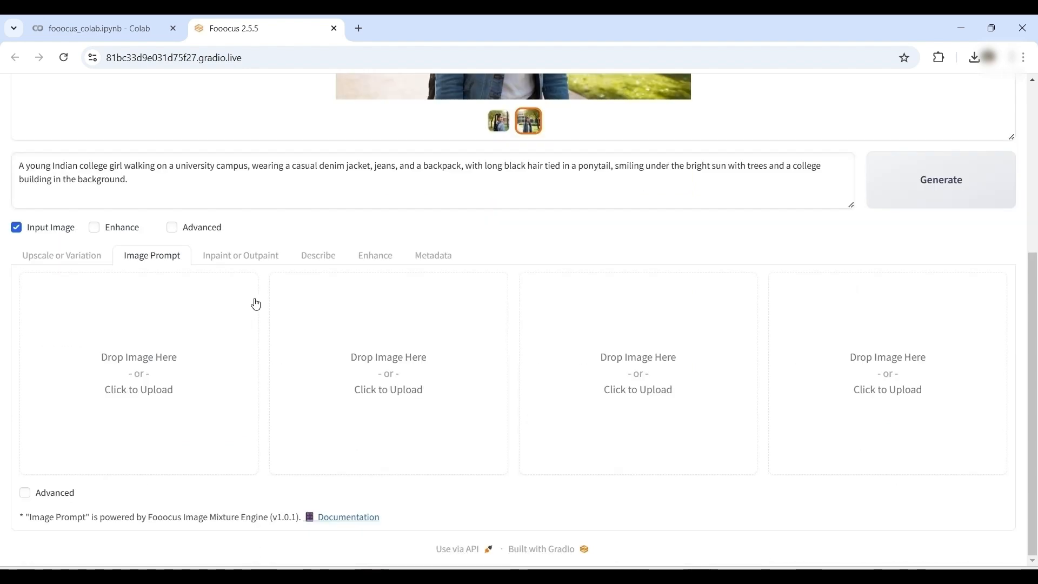
click(248, 255)
scroll(292, 227, down, 1)
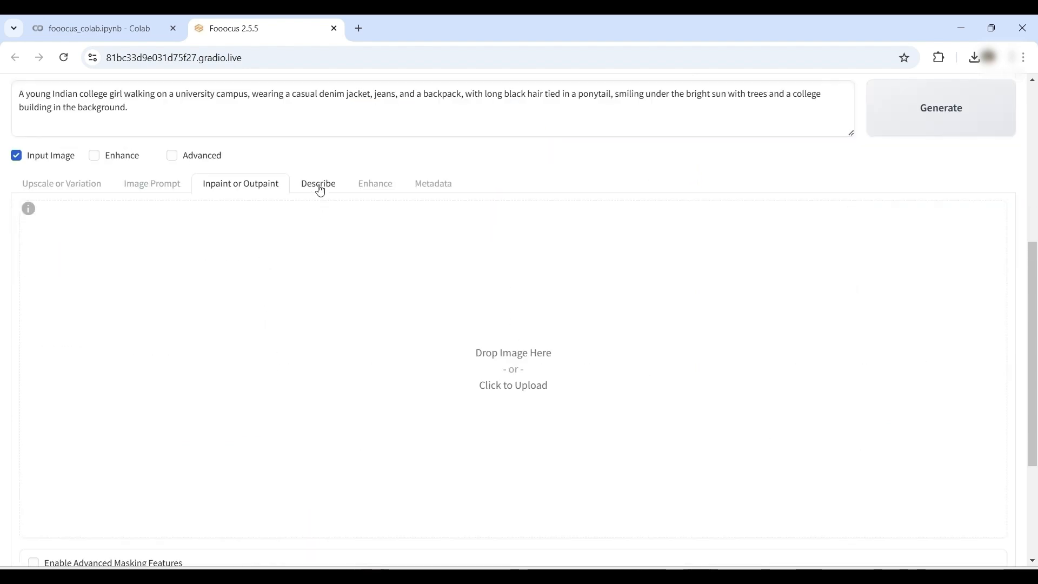
click(319, 187)
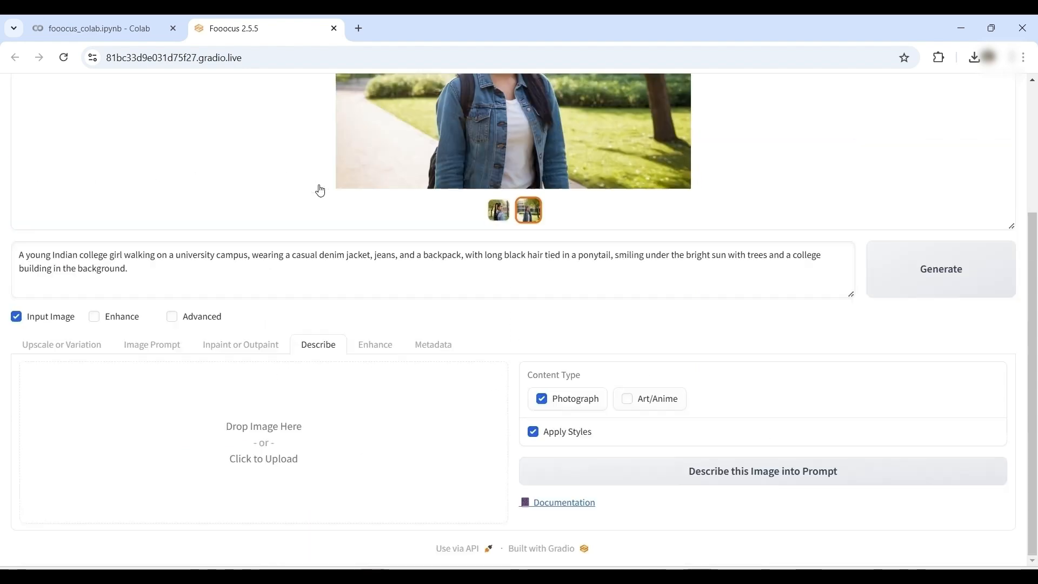
click(375, 346)
scroll(411, 338, down, 1)
click(437, 321)
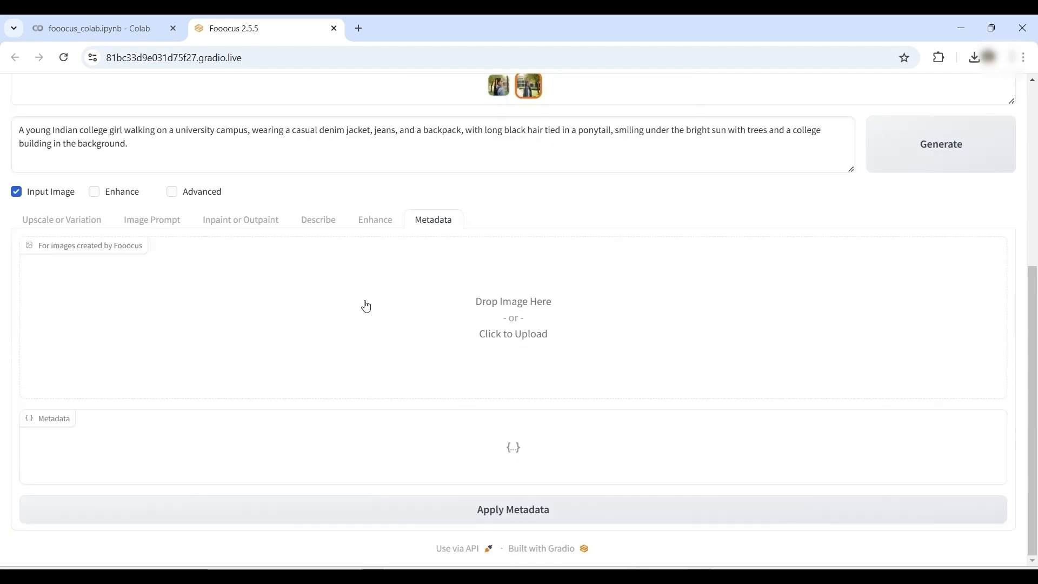
- Upload image (2) from Downloads as the first image prompt and set its type to FaceSwap in the advanced options
click(140, 224)
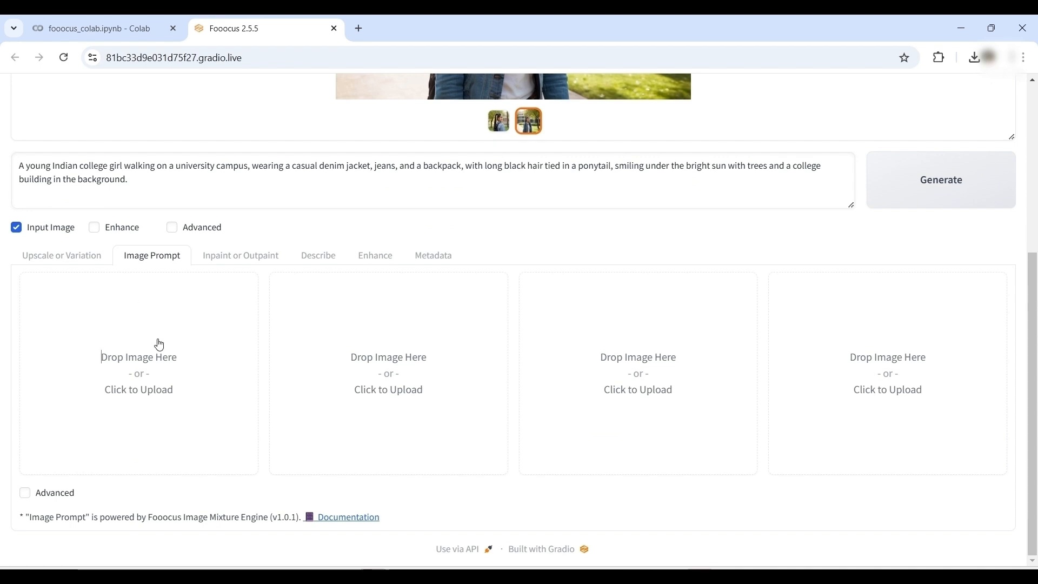
click(173, 376)
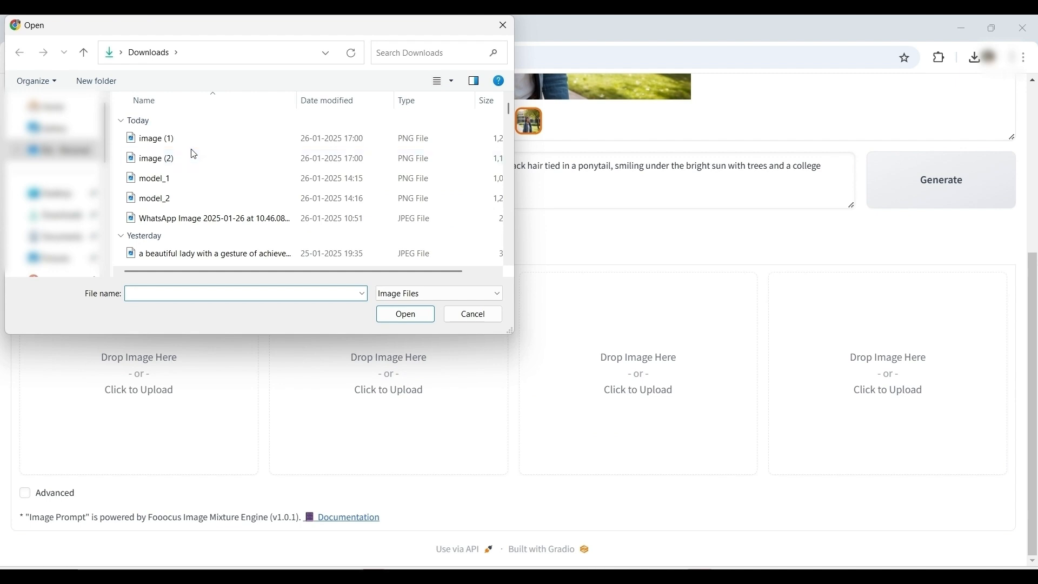
double_click(194, 155)
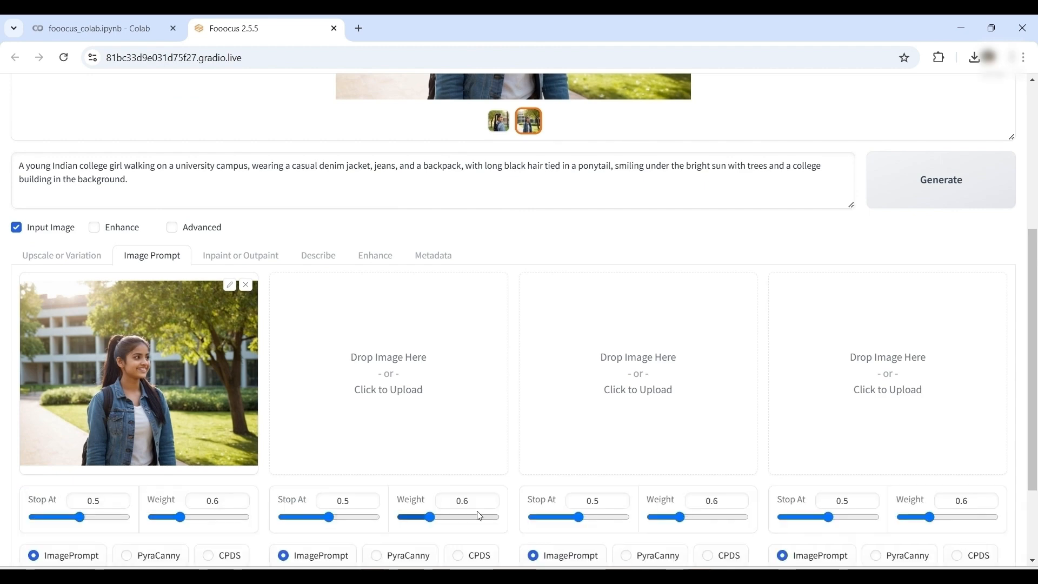
scroll(650, 490, down, 2)
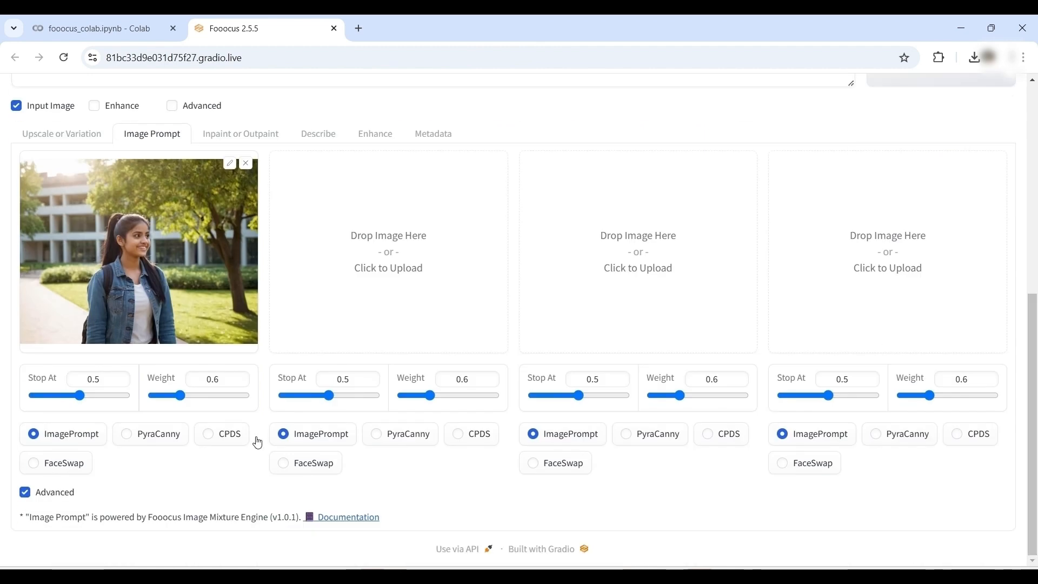
click(35, 463)
scroll(101, 240, up, 3)
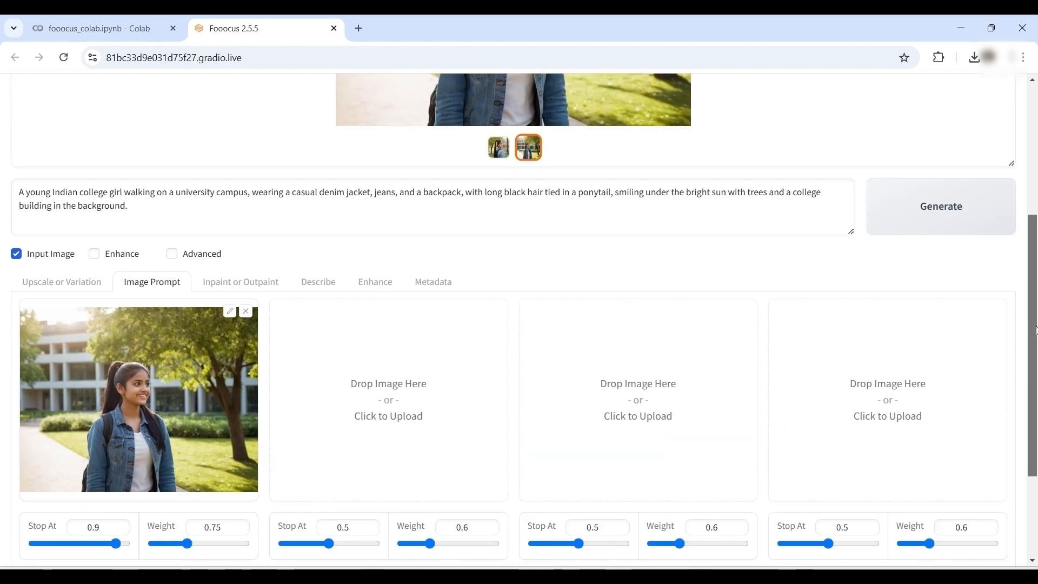
- Replace the prompt with "The girl in salwar suit" and generate images from it
drag(20, 190, 157, 209)
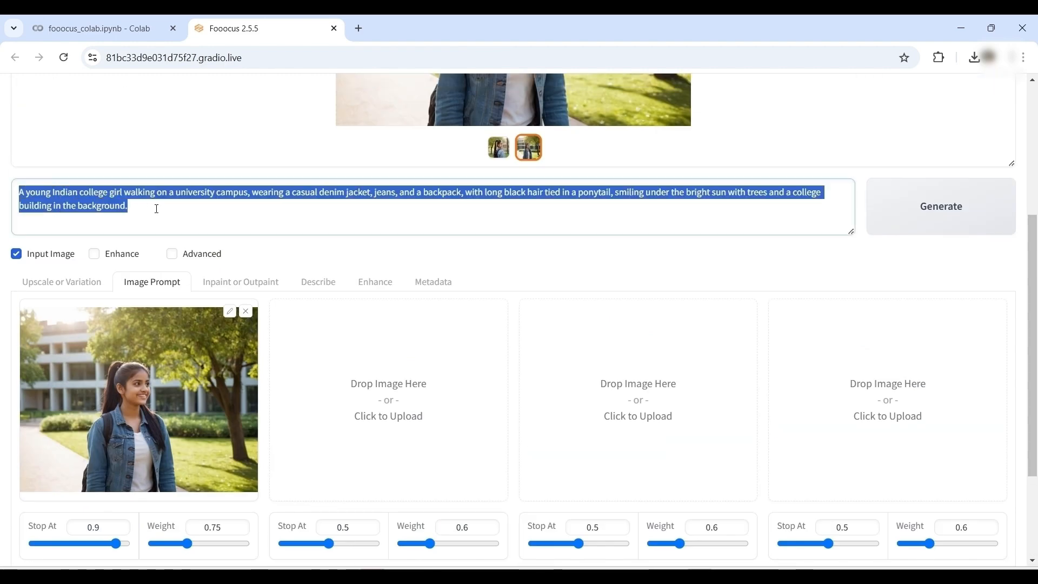
text(The girl)
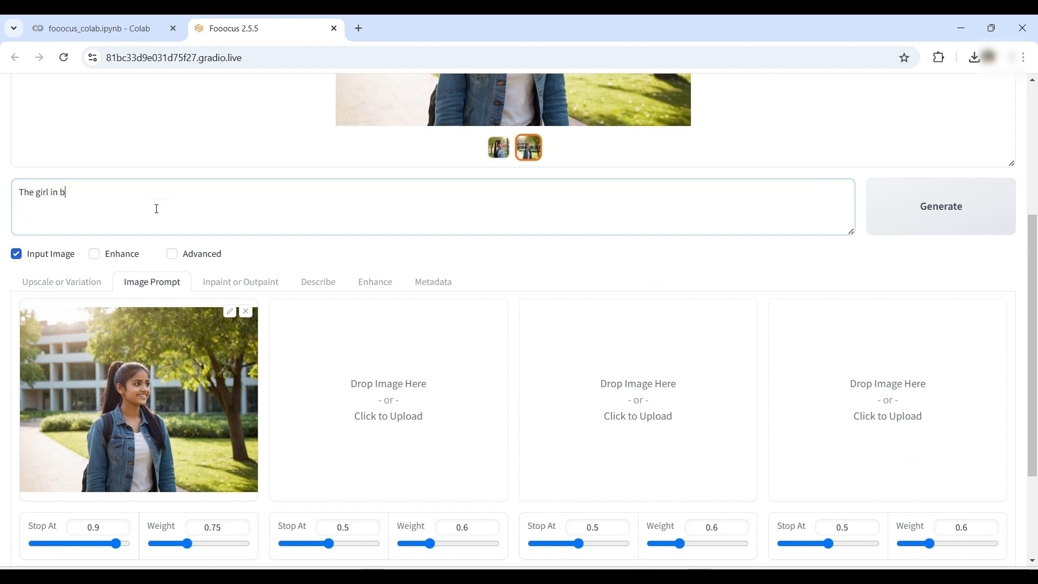
key(ctrl+a)
key(BackSpace)
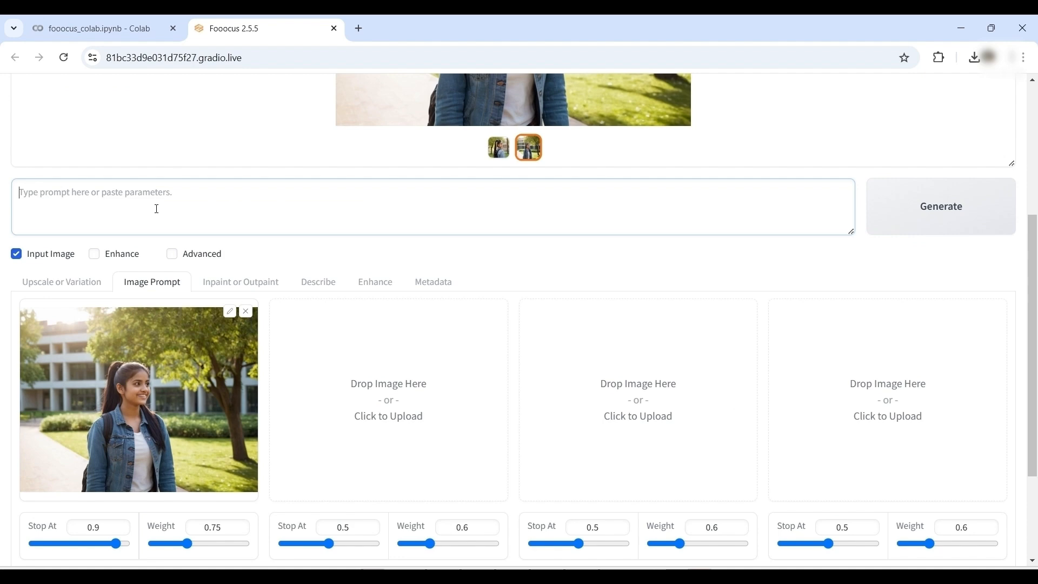
text(The)
key(ctrl+a)
key(BackSpace)
text(The)
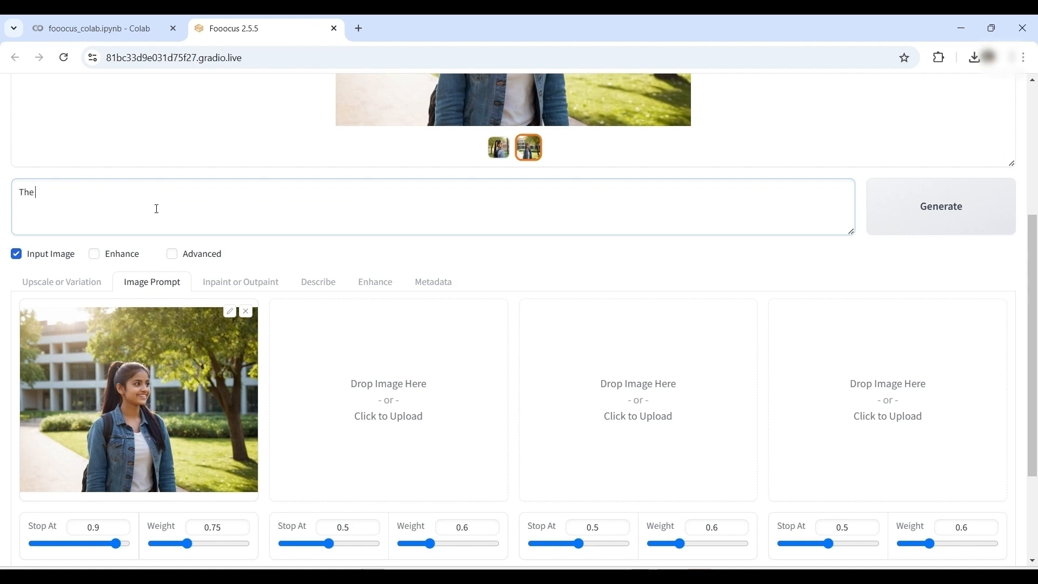
text( girl in salwar suit)
click(966, 206)
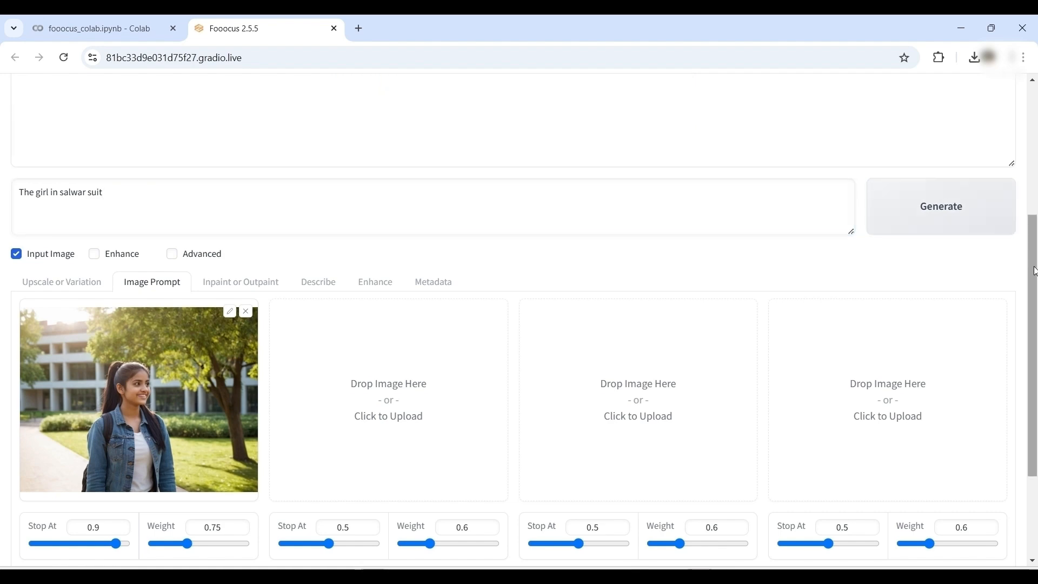
- Examine both generated salwar suit images in the gallery and at enlarged size
drag(1033, 242, 1036, 112)
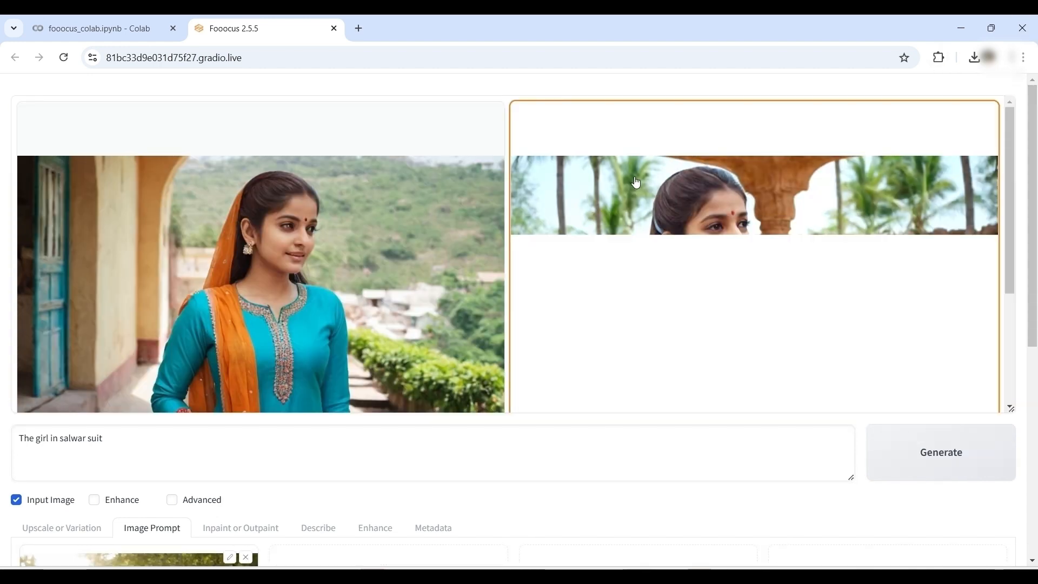
click(320, 280)
click(504, 399)
click(535, 324)
click(1013, 308)
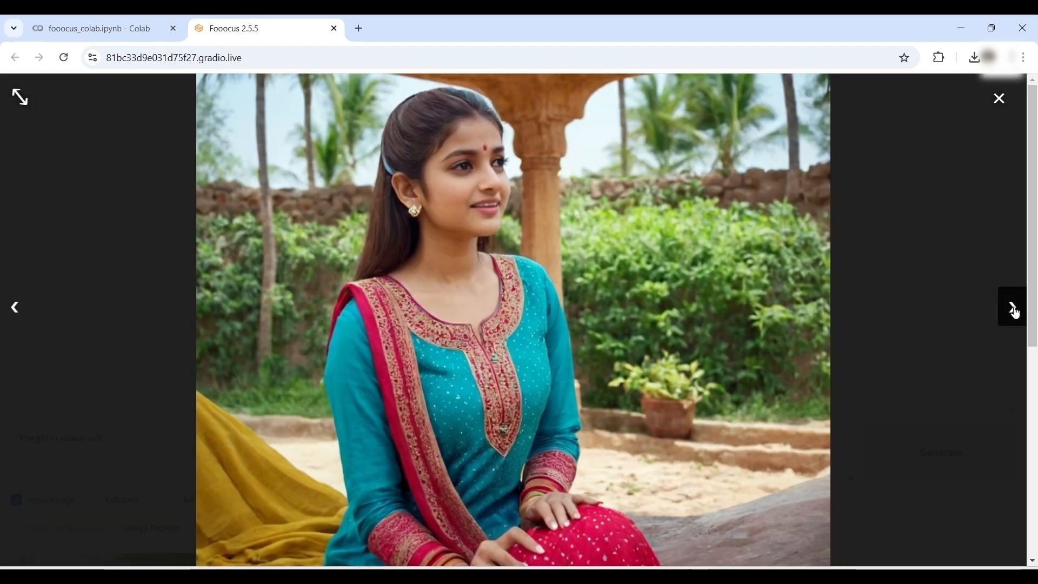
click(998, 99)
- Generate face-swapped images from the prompt "The lady in bridal look" and examine both at enlarged size
click(908, 457)
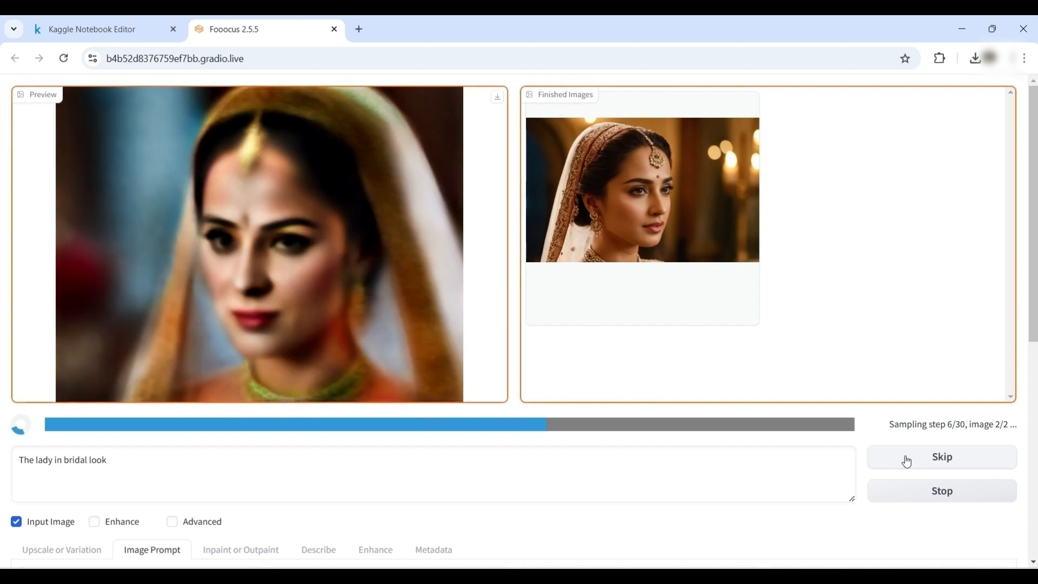
click(907, 459)
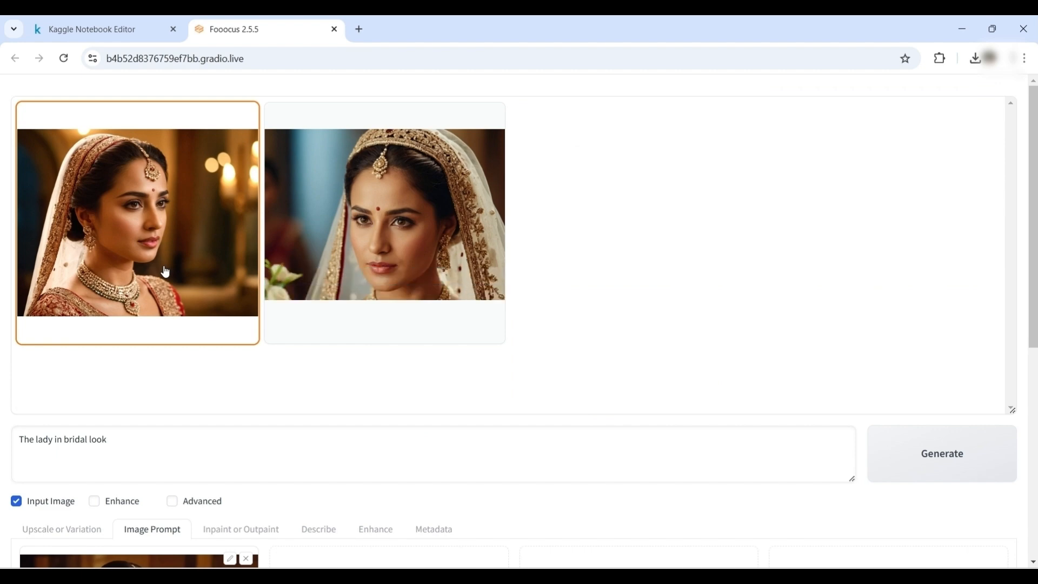
click(165, 272)
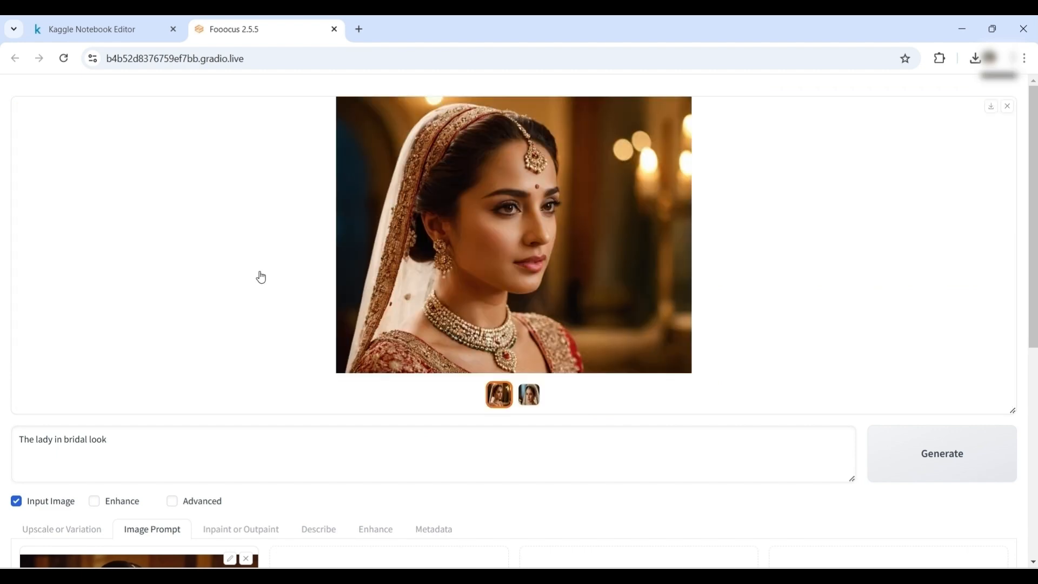
click(615, 290)
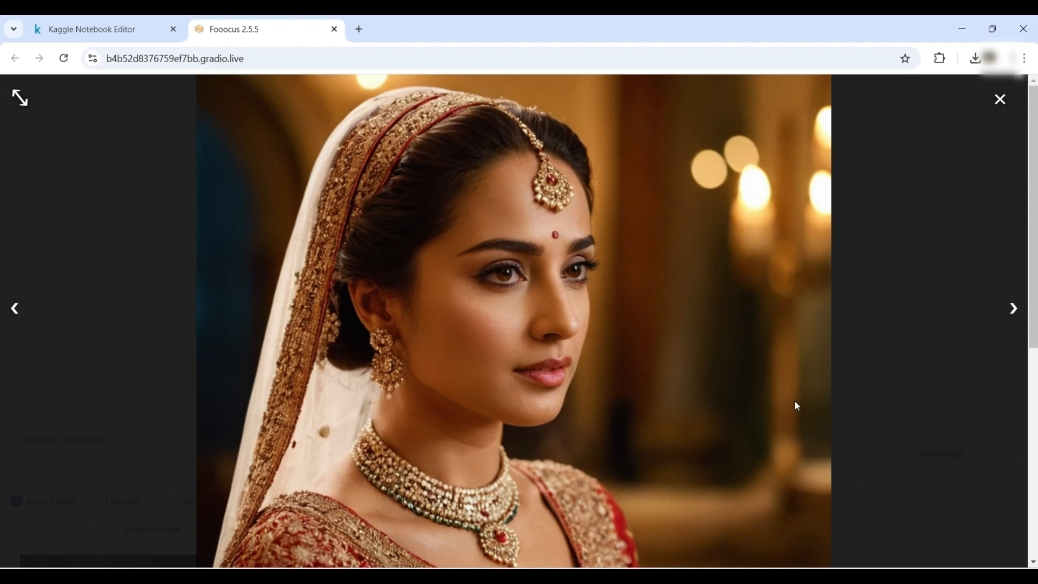
click(1013, 309)
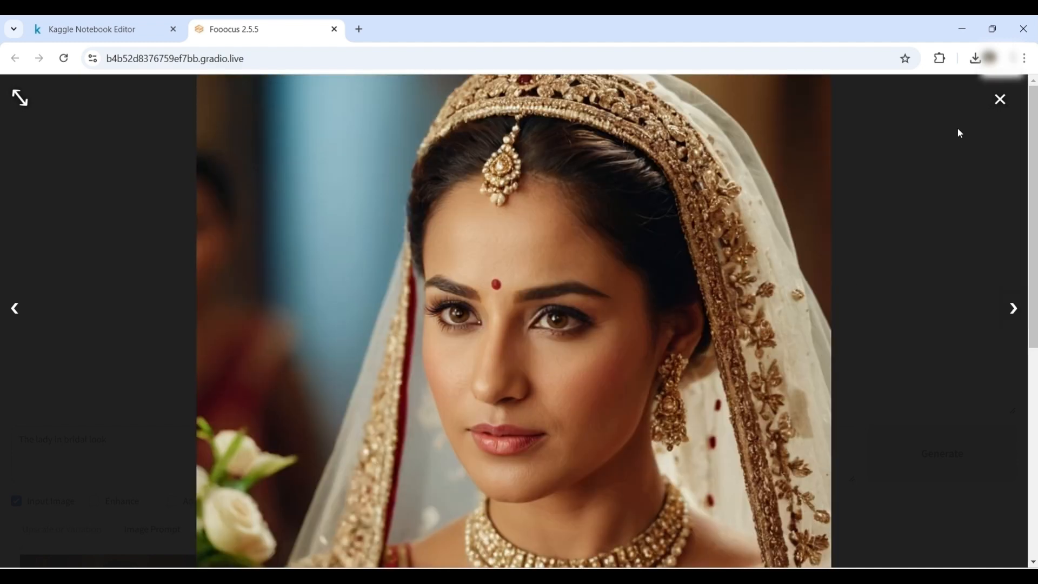
click(1000, 100)
click(998, 101)
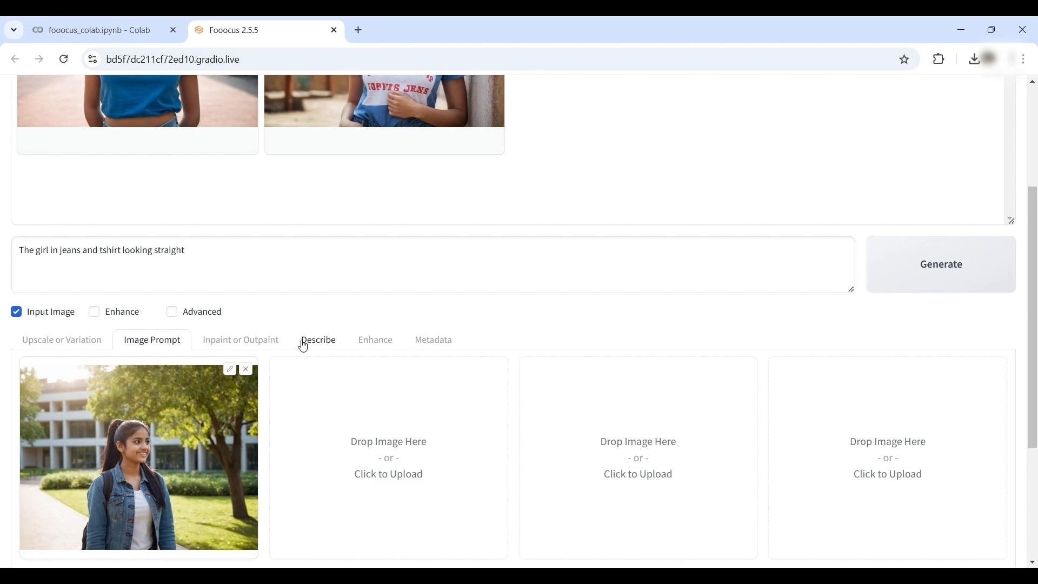
- Upload the downloaded campus girl image for Inpaint or Outpaint and paint a mask around her neck
click(225, 349)
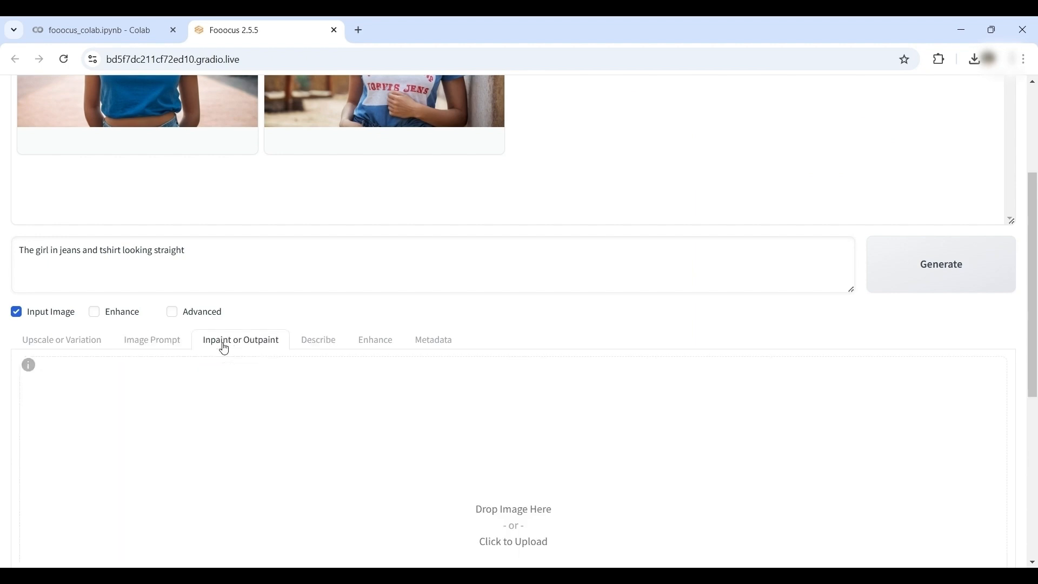
scroll(225, 350, down, 3)
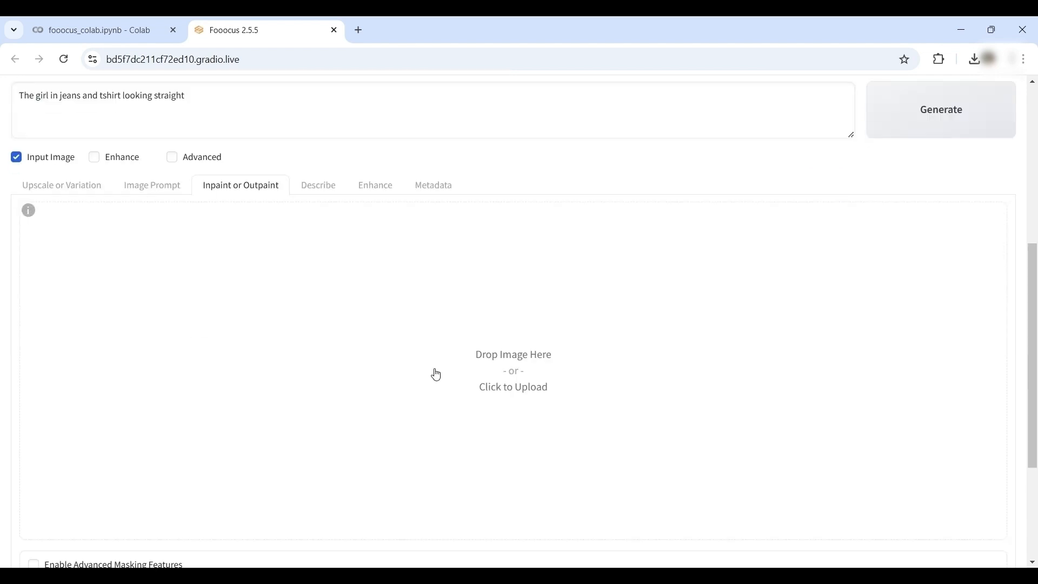
click(521, 392)
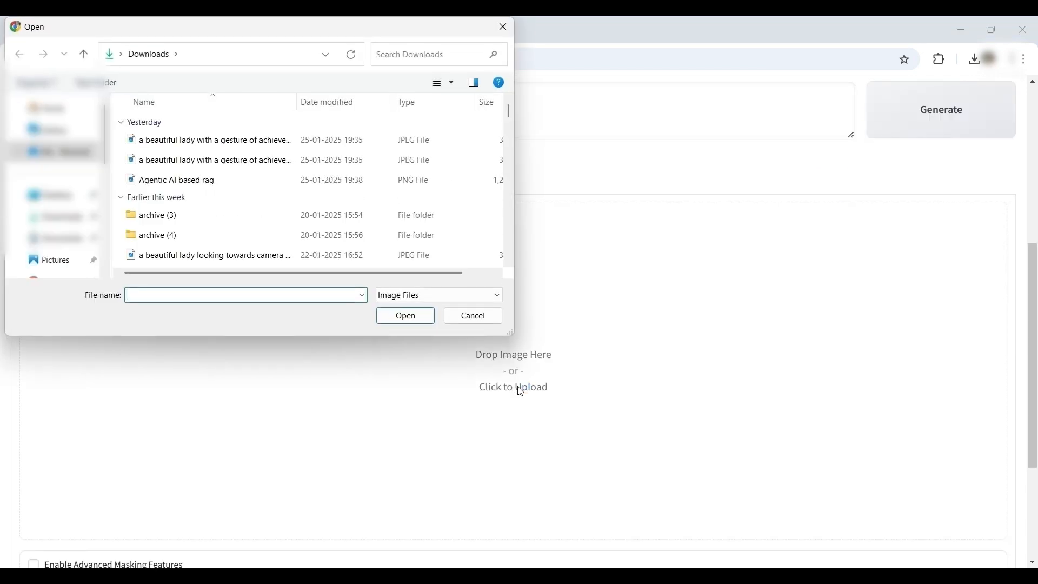
double_click(157, 161)
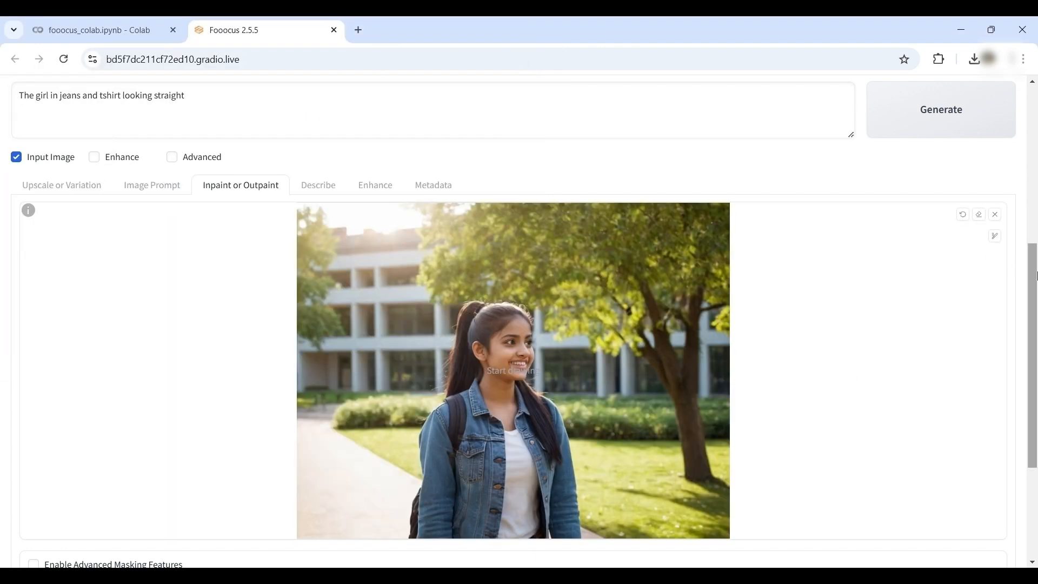
scroll(973, 270, down, 1)
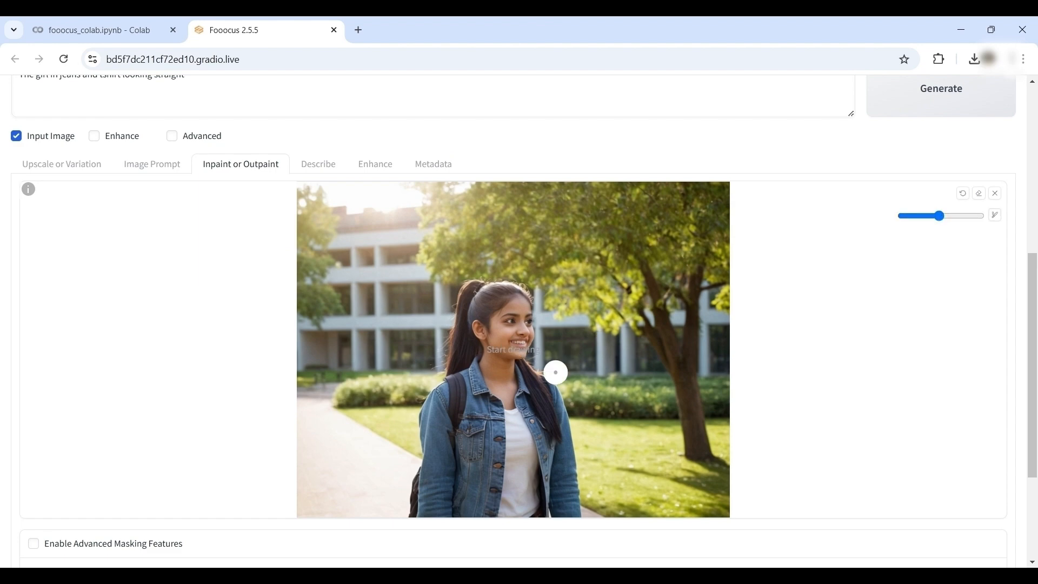
mouse_move(475, 370)
mouse_down()
mouse_move(507, 400)
mouse_move(518, 373)
mouse_up()
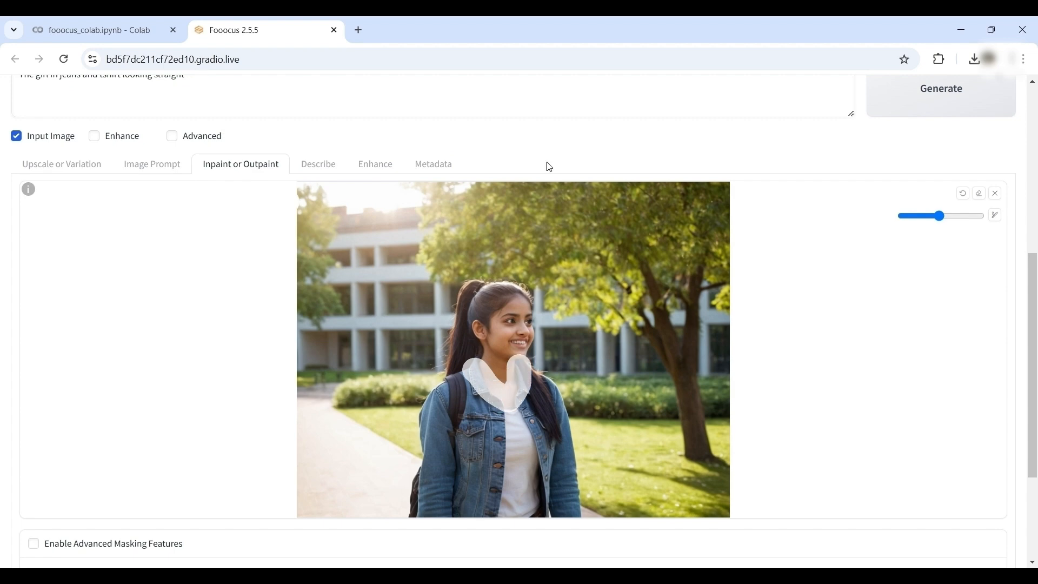
- Replace the prompt with "The girl wearing a necklace" and generate the inpainted images
scroll(1024, 268, up, 1)
click(318, 114)
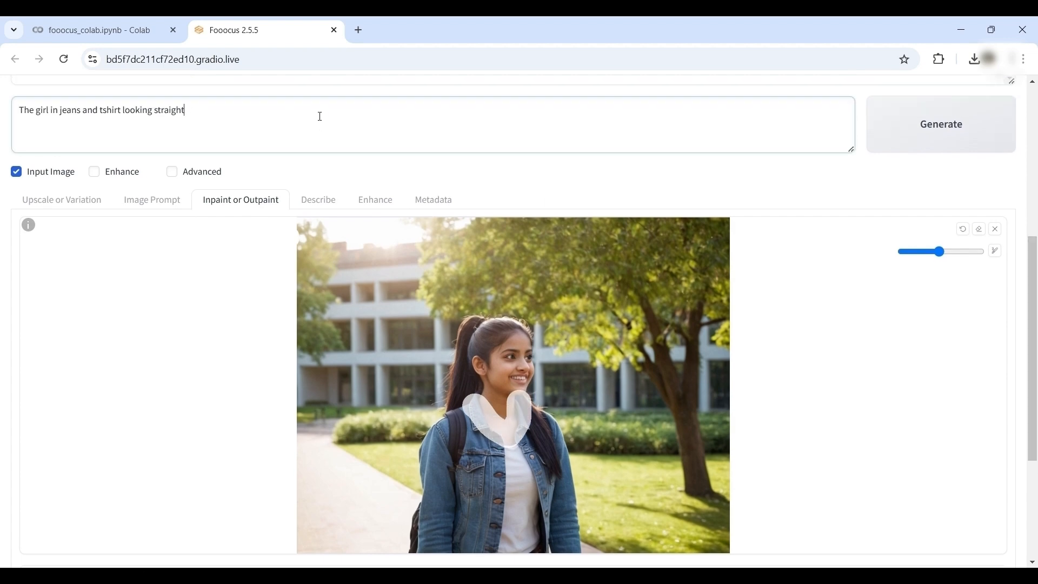
key(ctrl+a)
text(The)
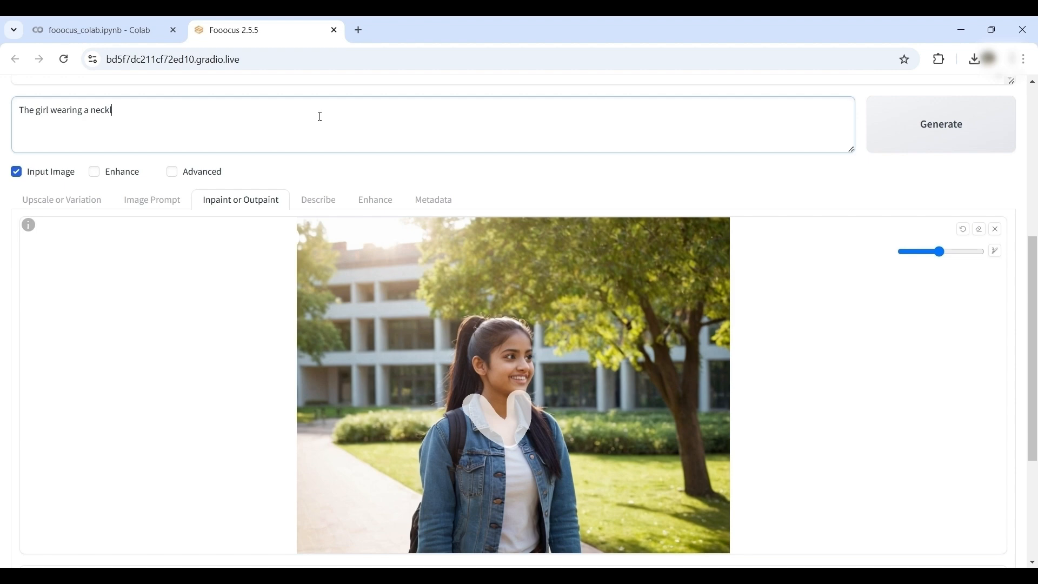
click(977, 133)
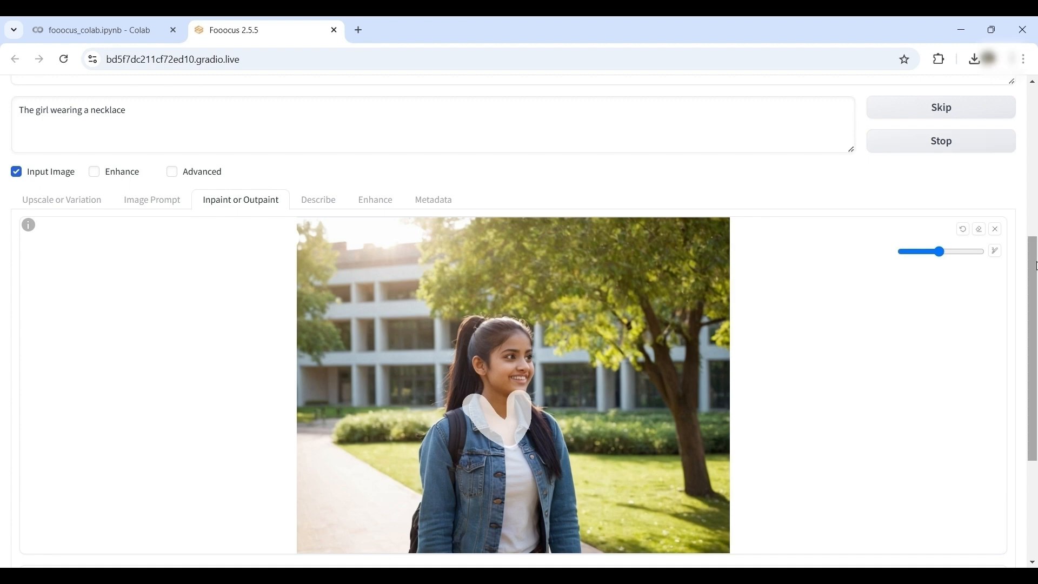
- Examine both inpainted images of the campus girl wearing a necklace at enlarged size
drag(1036, 266, 1035, 95)
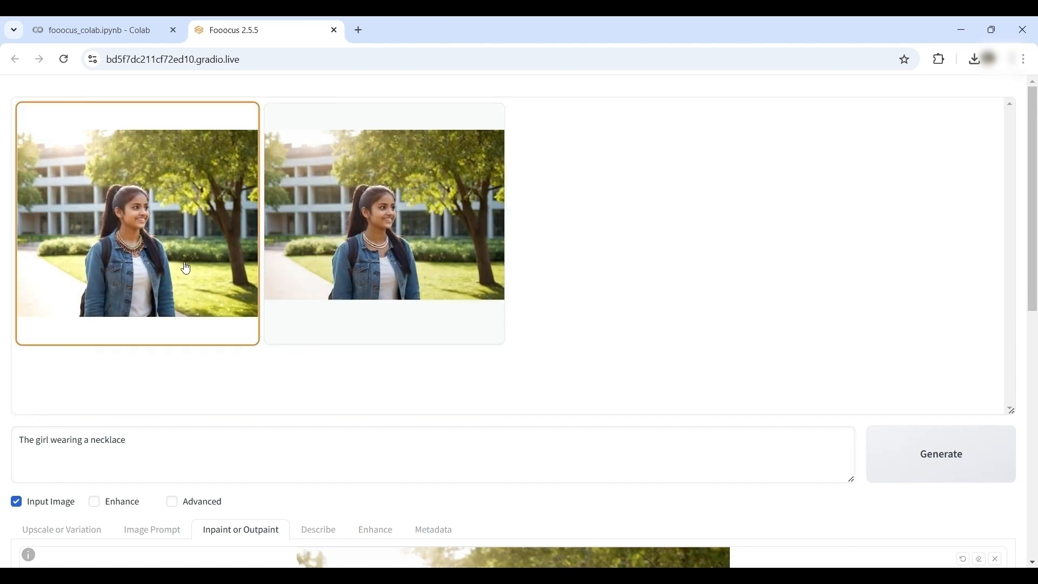
click(186, 268)
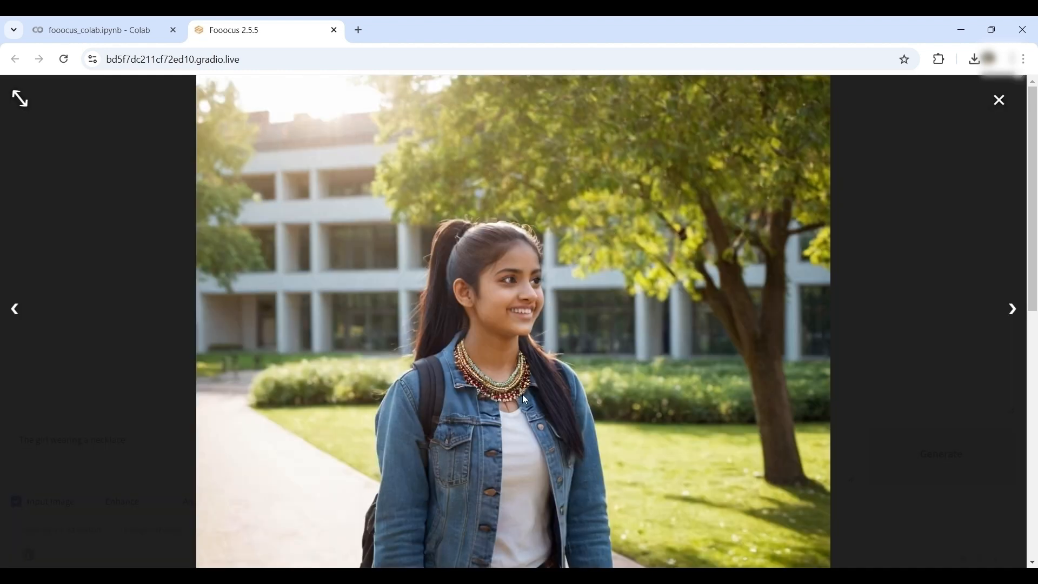
click(1014, 316)
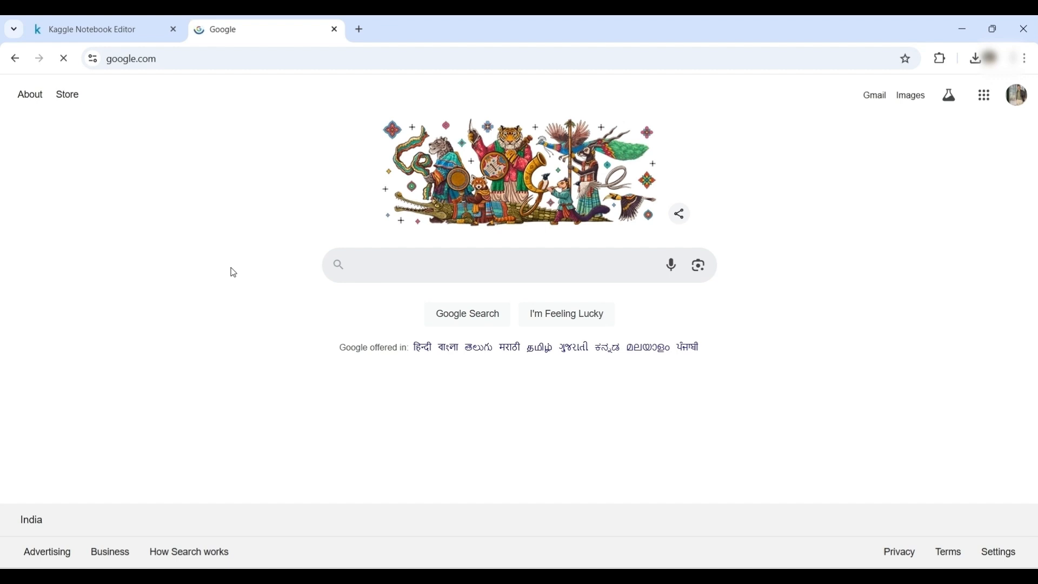
- Search Google for "pixverse ai" and open the Pixverse AI website
click(374, 265)
text(pixverse)
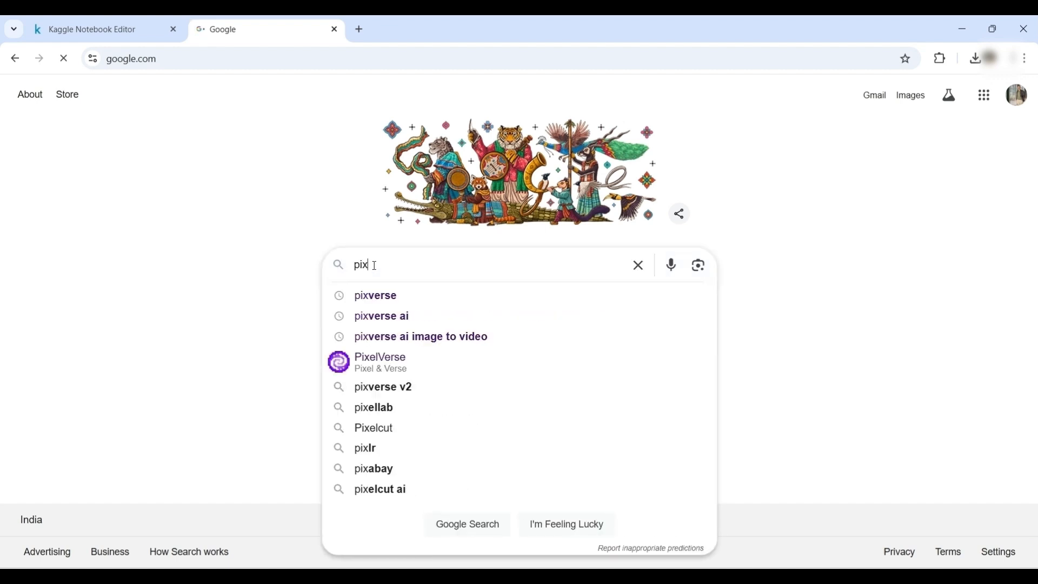
click(382, 318)
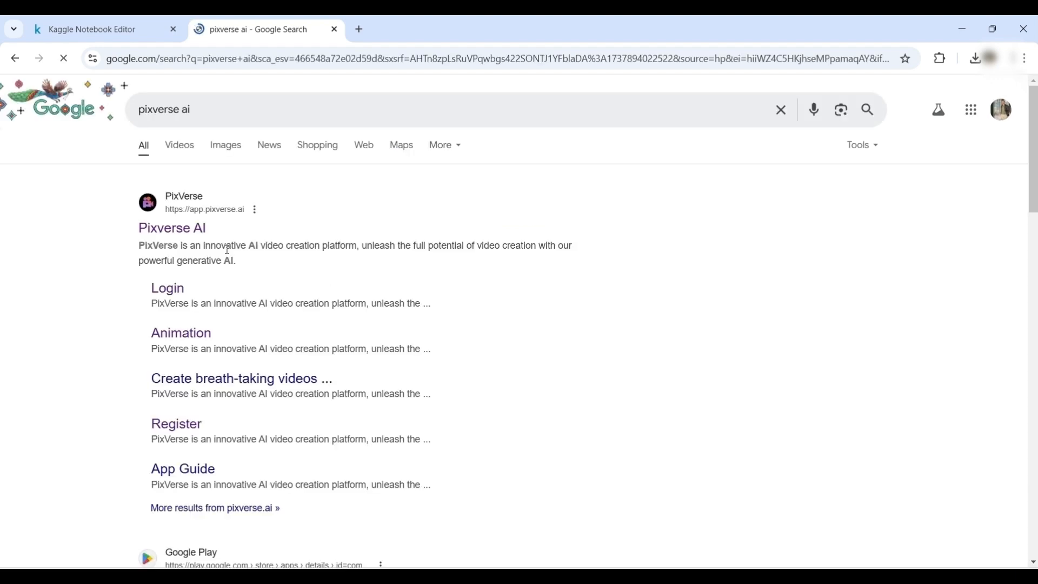
click(172, 228)
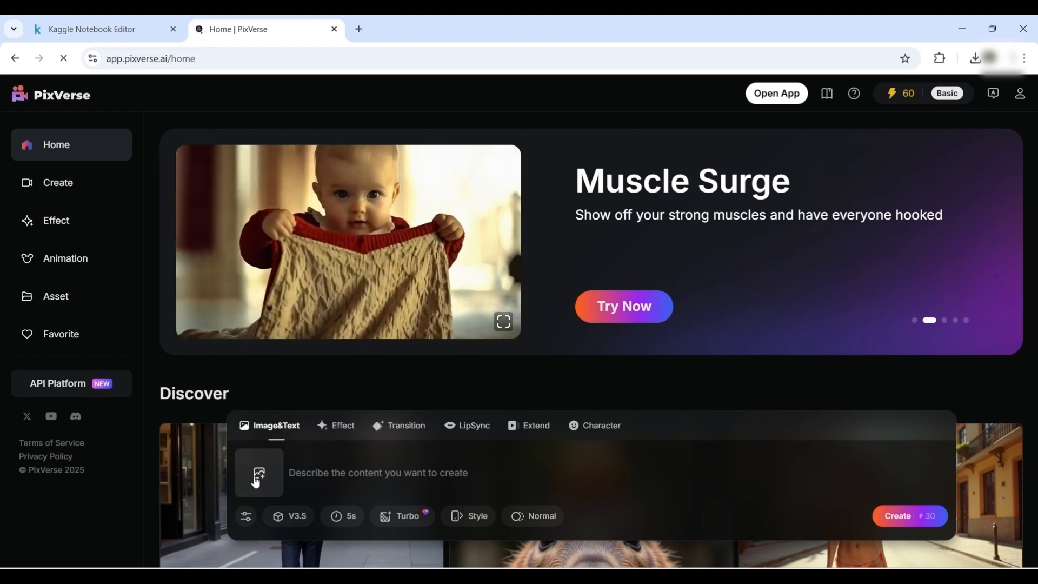
- Create a video from image (4) with the prompt "The lady is smiling facing the camera and doing namaste for welcoming all" and view it full screen
click(254, 475)
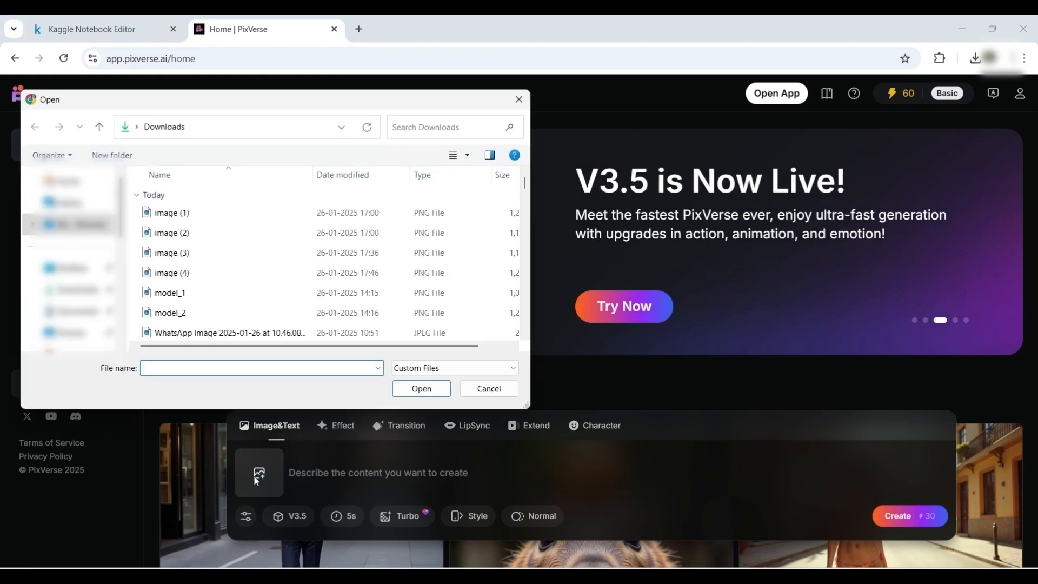
double_click(182, 273)
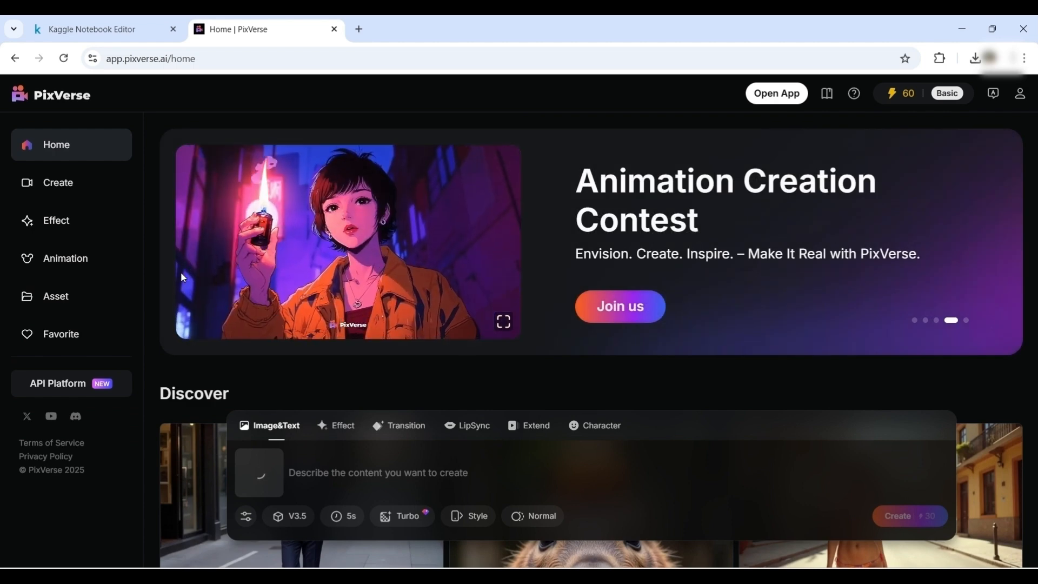
click(530, 471)
text(The lady is)
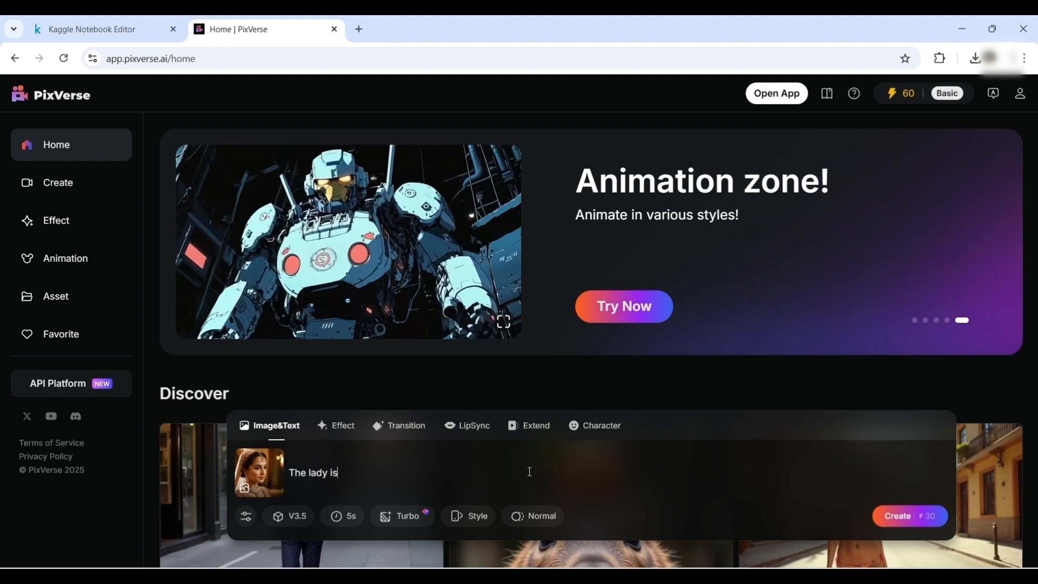
text( smiling faci)
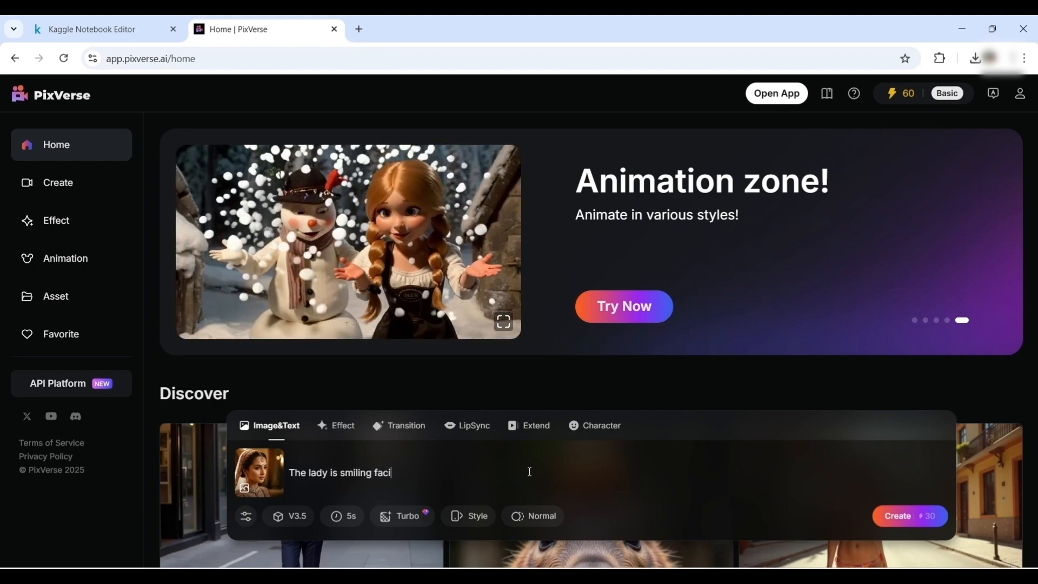
text(ng the camera)
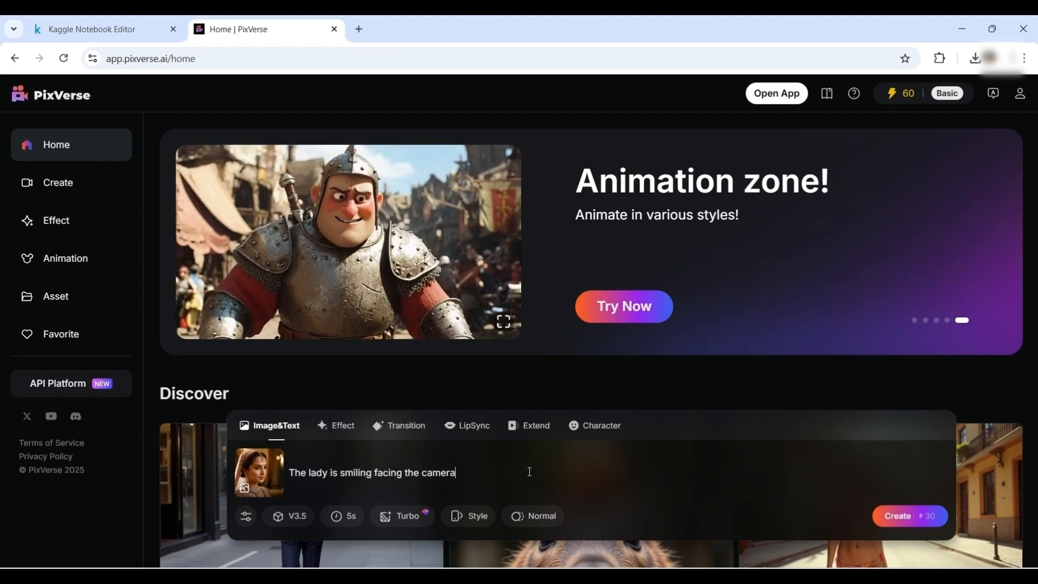
text( and doing n)
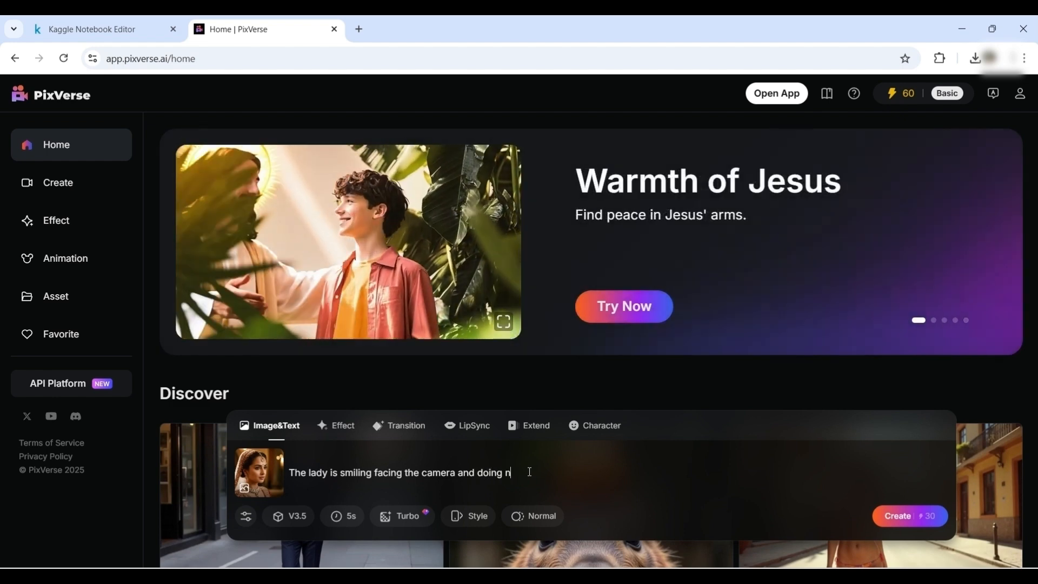
text(amaste fo)
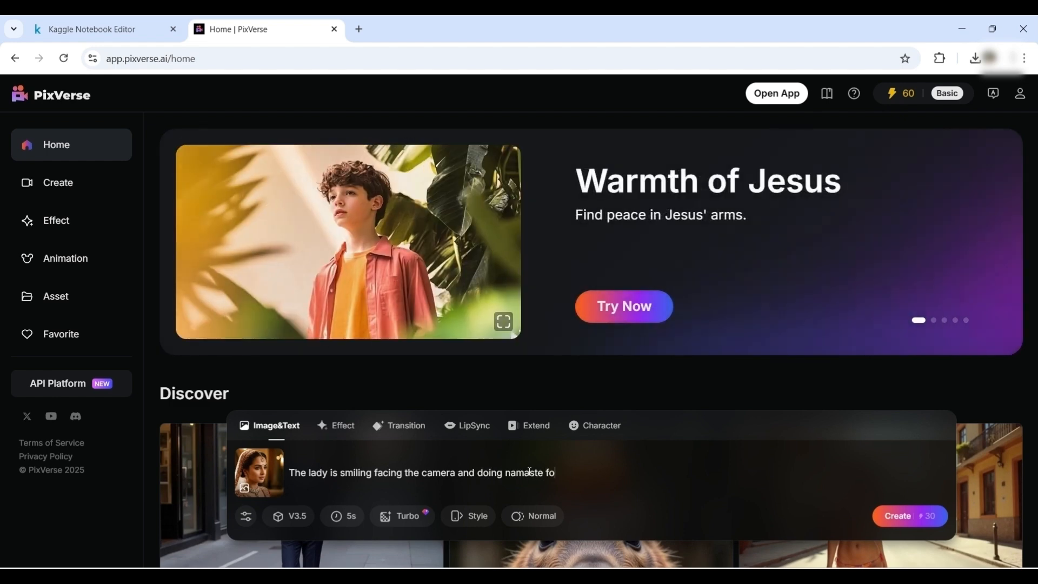
text(r welcoming all)
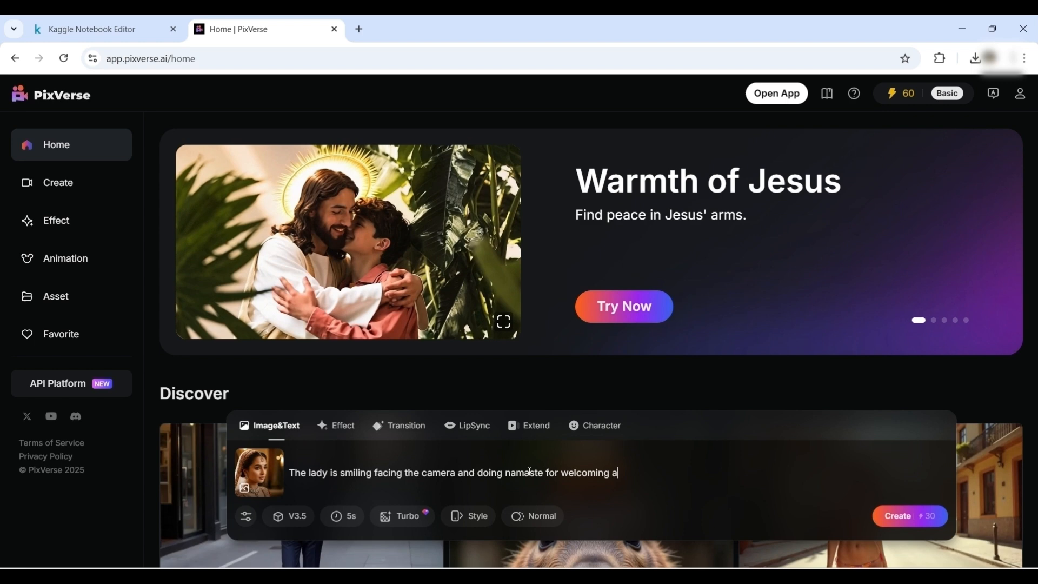
click(898, 523)
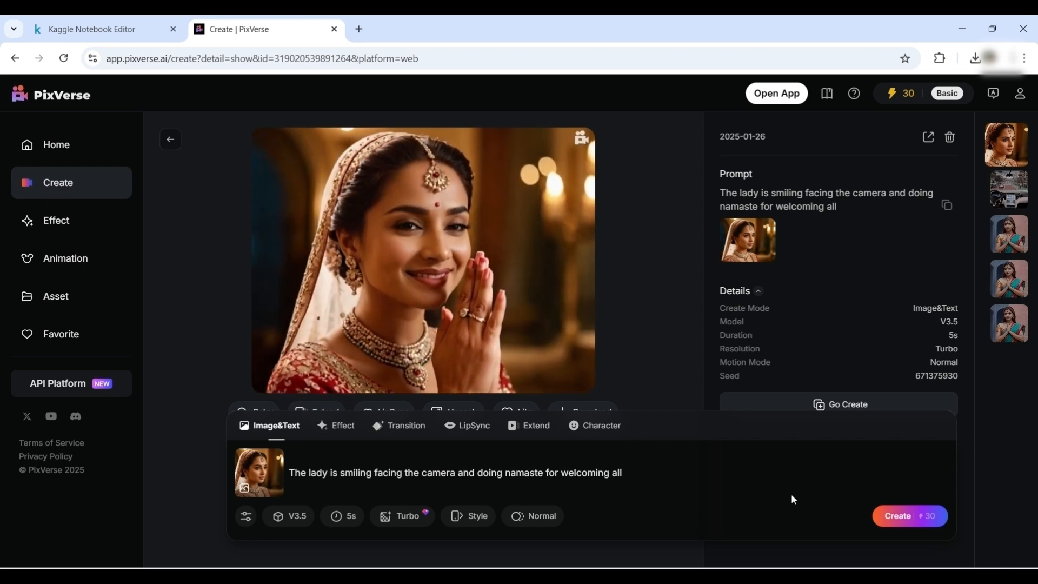
click(578, 380)
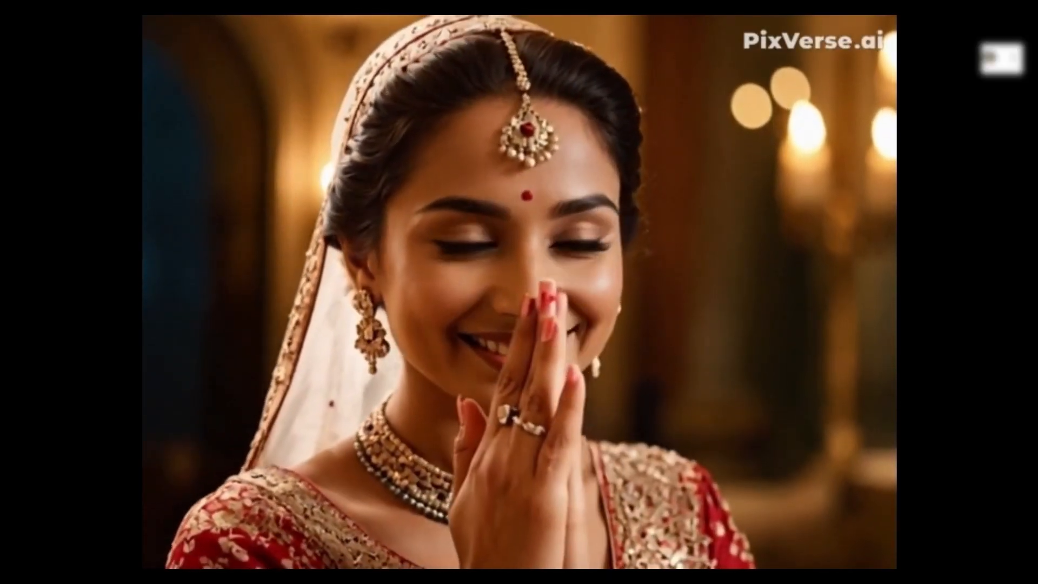
key(Escape)
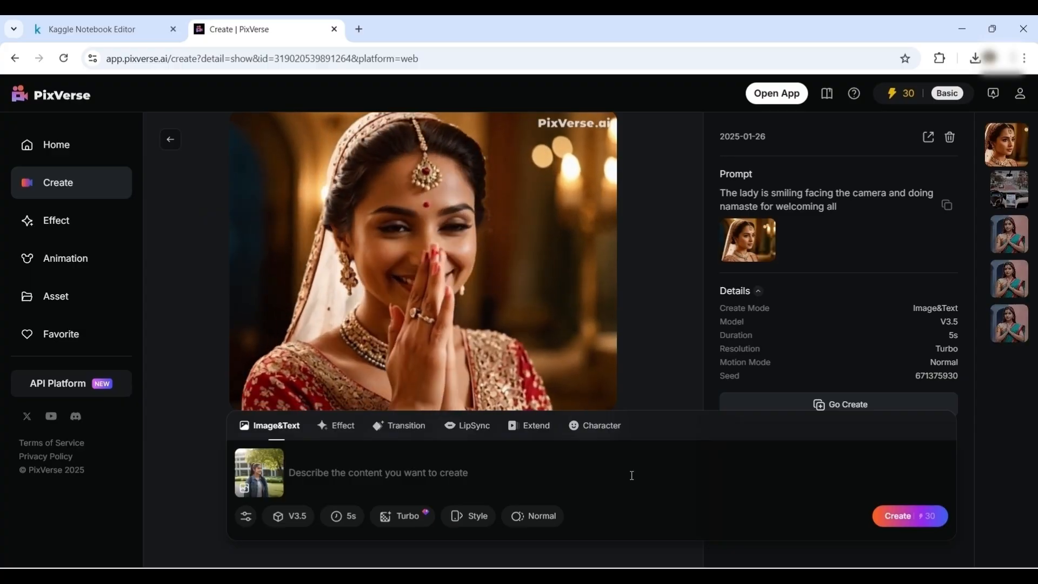
- Create a video from the campus girl image with the prompt "The lady is walking while waving her hand" and view it full screen
click(632, 475)
text(The lady is walking)
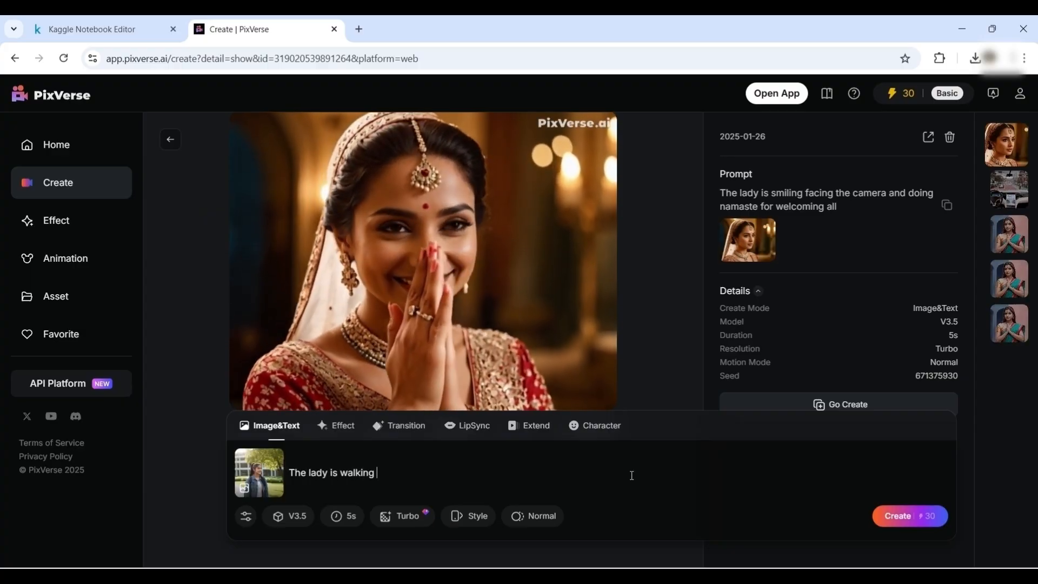
text( while waving her ha)
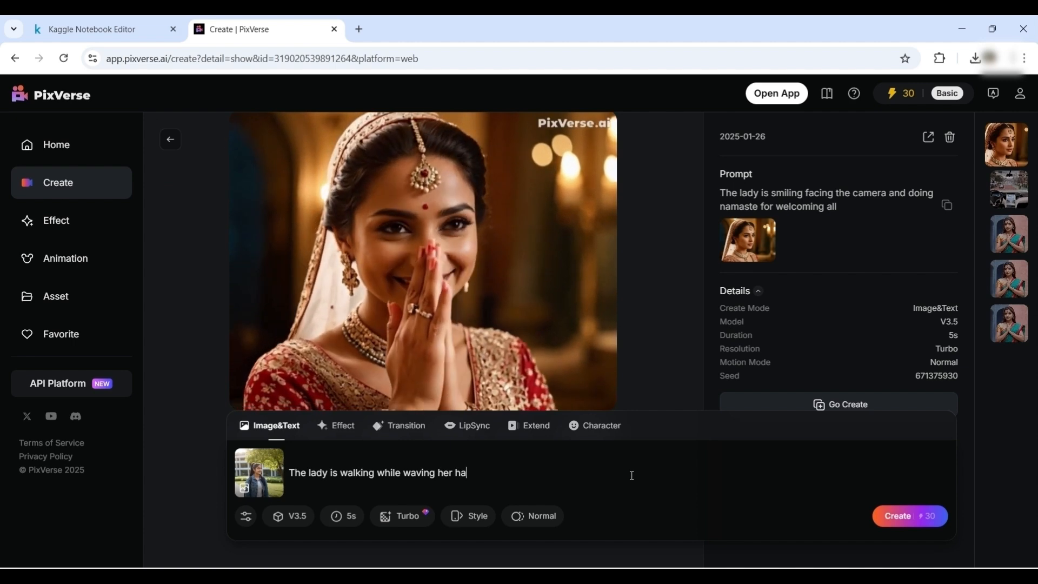
text(nd)
click(909, 515)
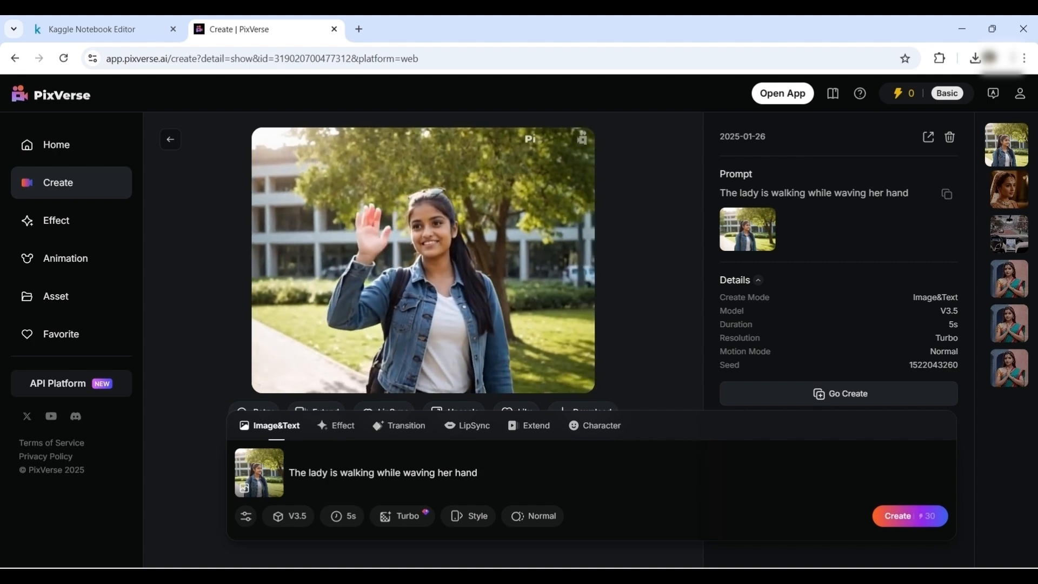
click(578, 380)
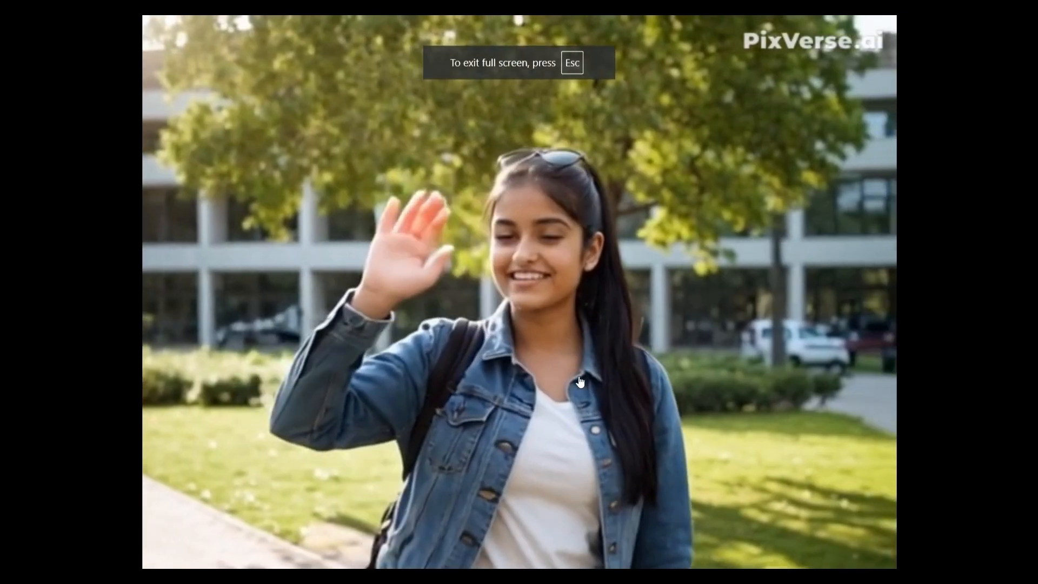